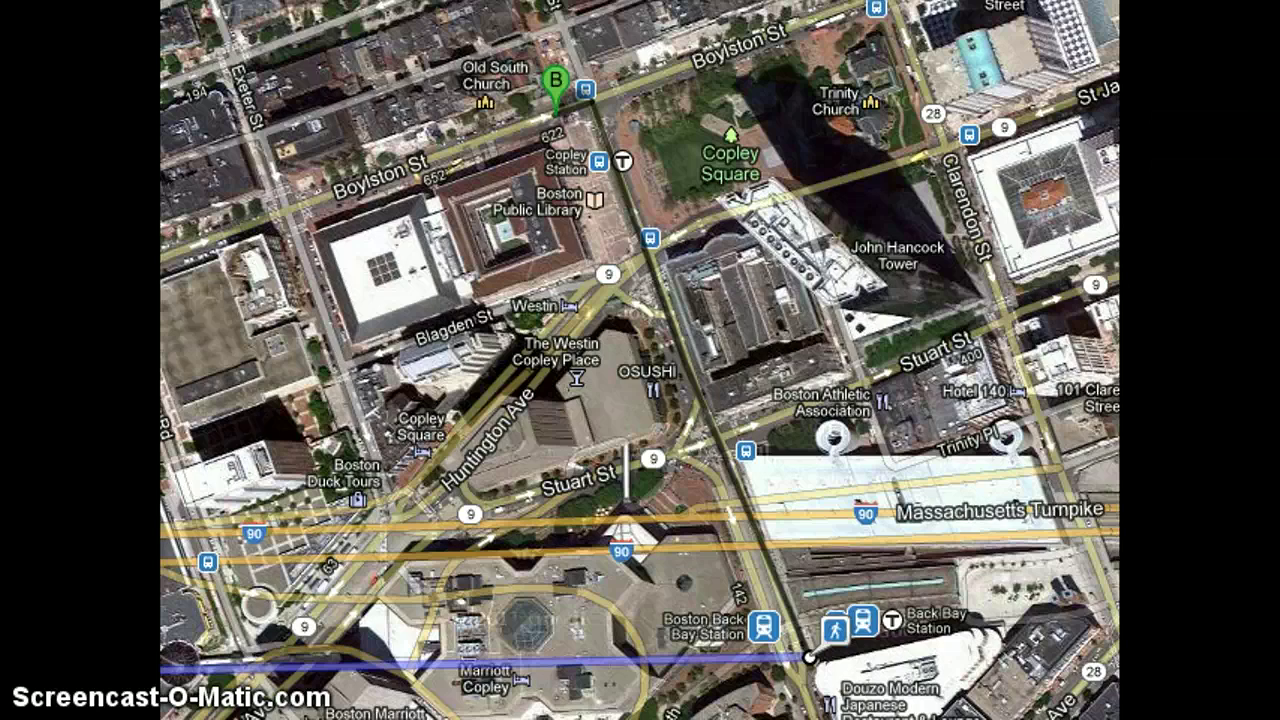
{"action": "left_click", "coordinate": [186, 662]}
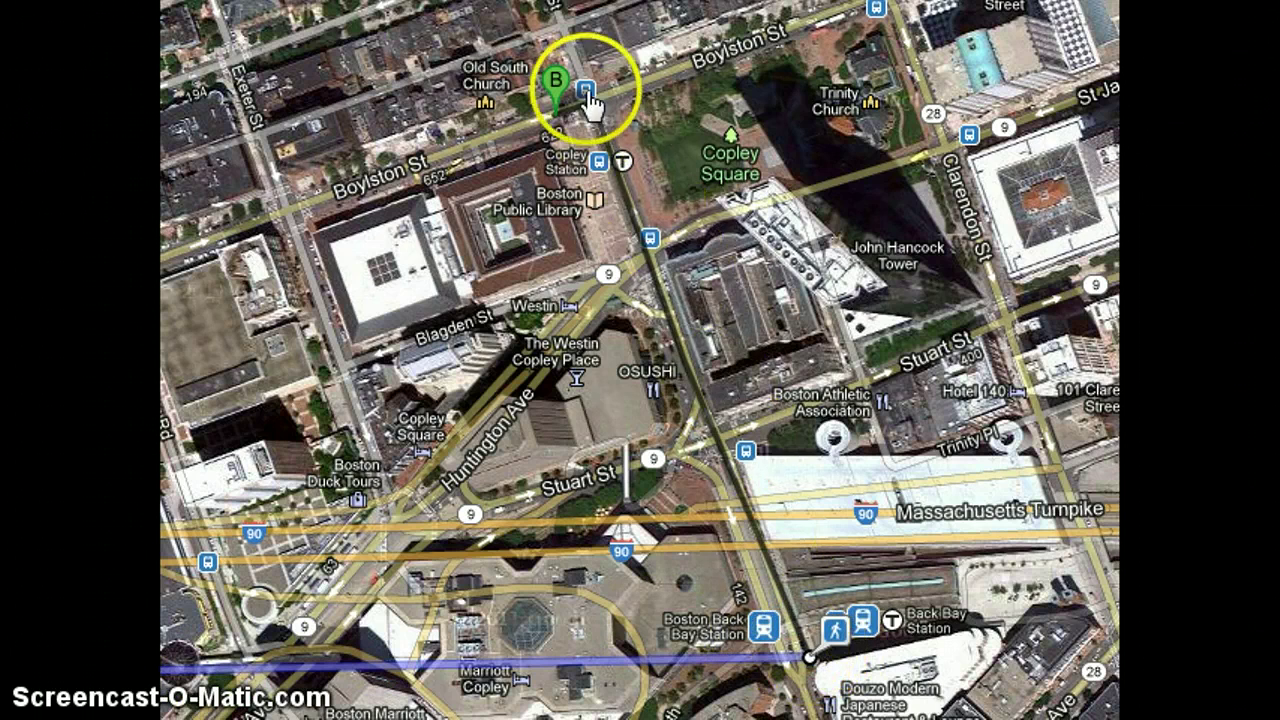
{"action": "mouse_move", "coordinate": [590, 103]}
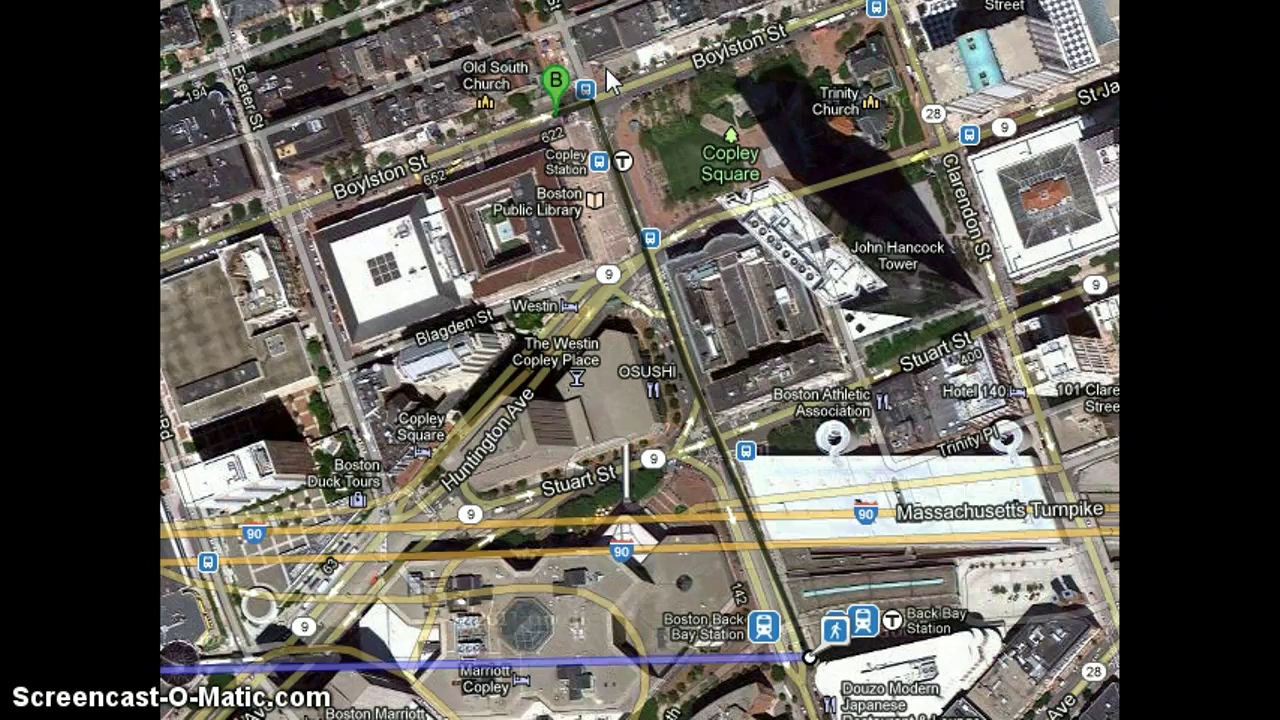
Open JSTOR's Advanced Search through the Boston Public Library's alphabetical list of electronic resources
{"action": "left_click", "coordinate": [194, 700]}
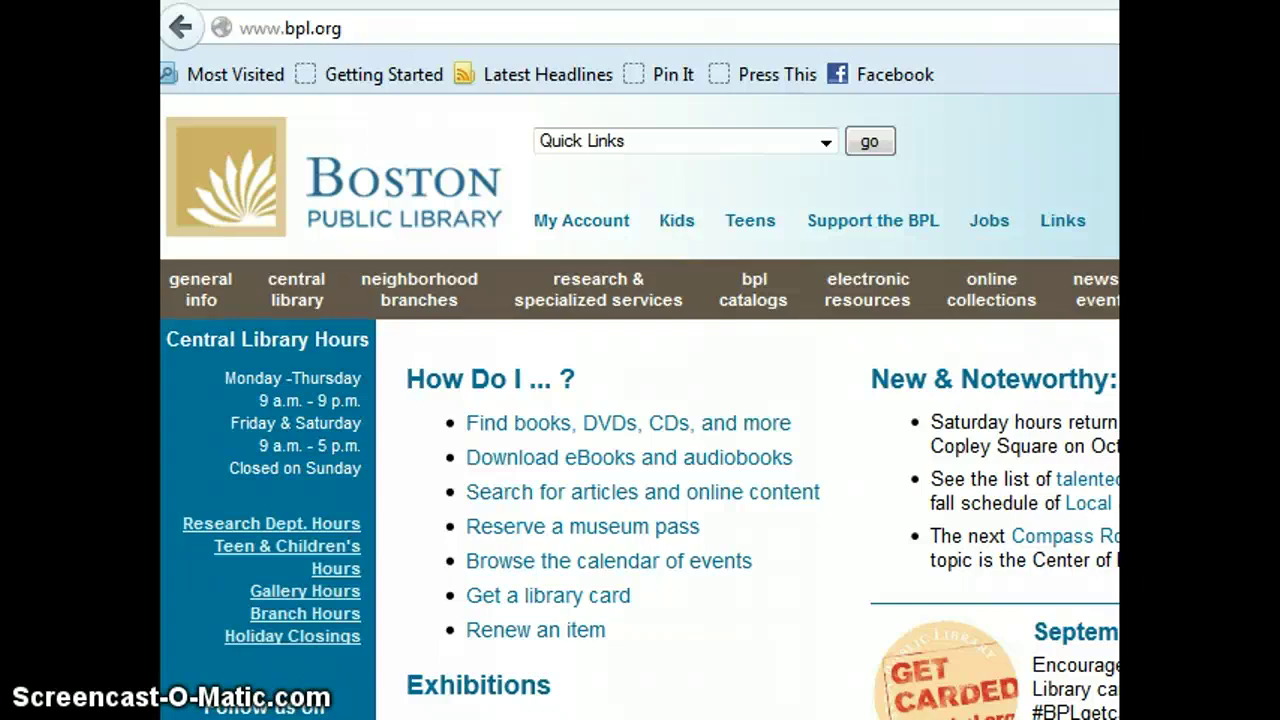
{"action": "mouse_move", "coordinate": [893, 283]}
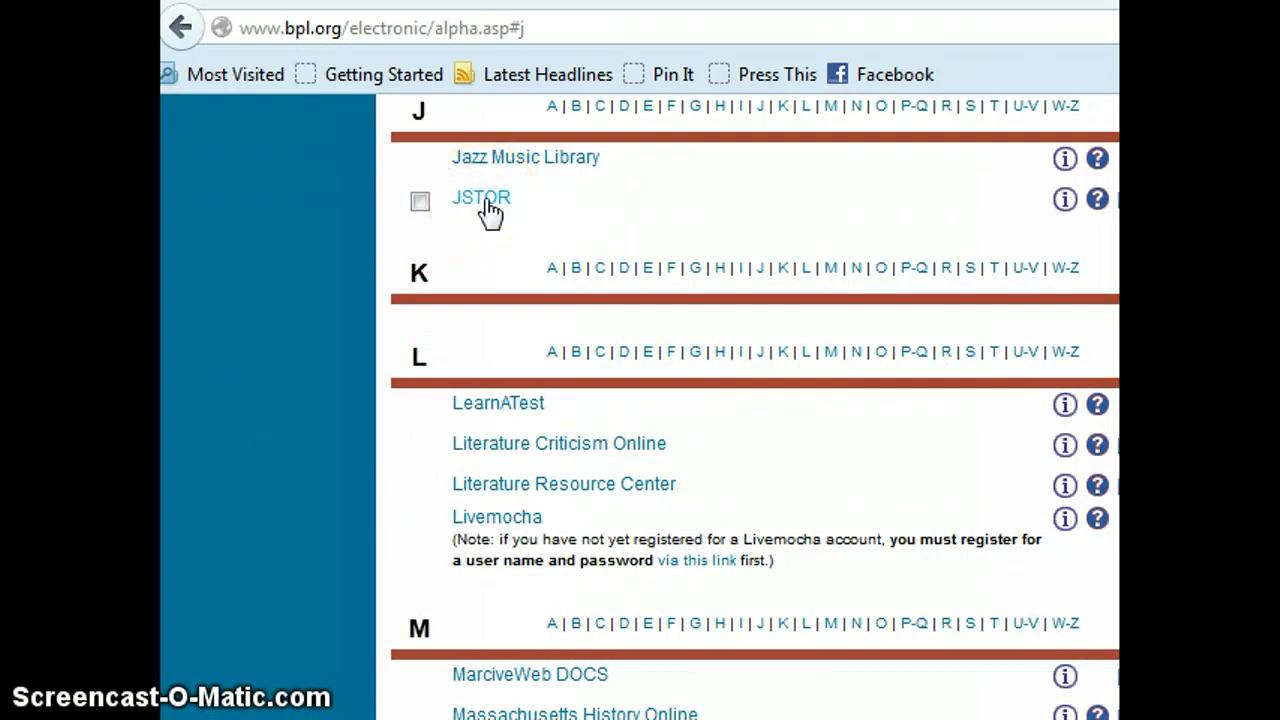
{"action": "left_click", "coordinate": [241, 672]}
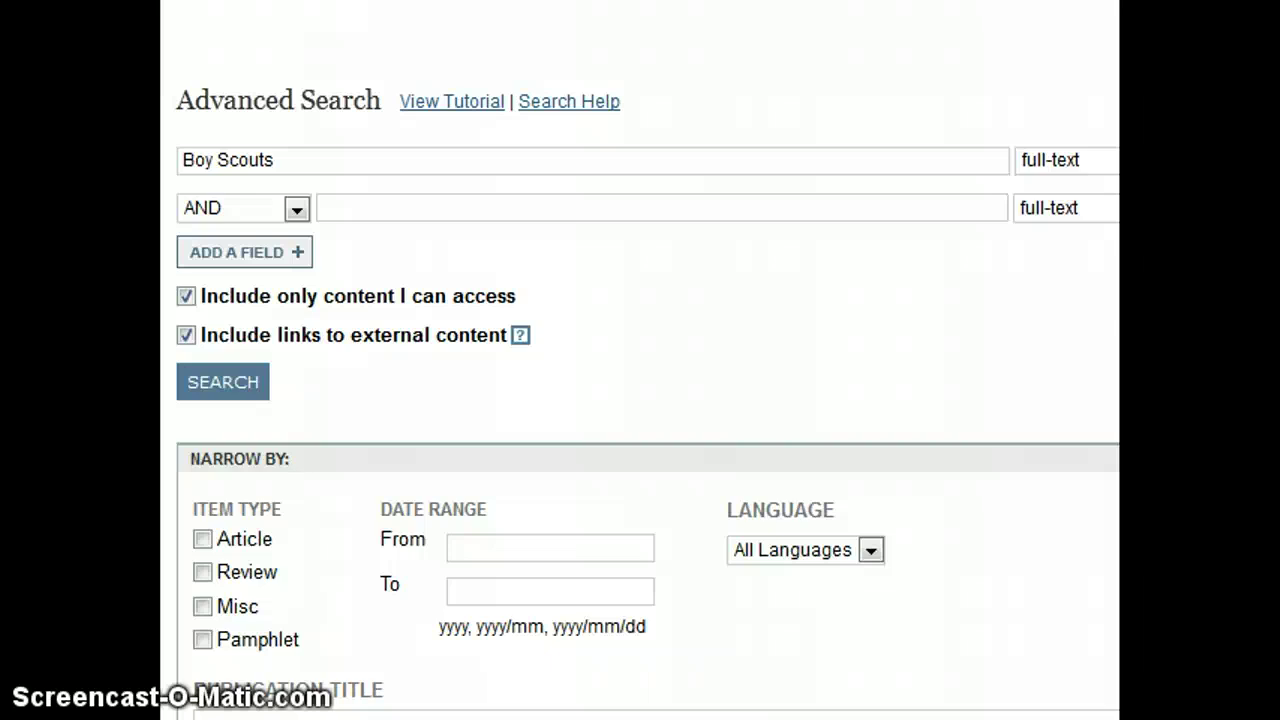
Examine the Advanced Search form's search term field, combining operators, content access options, item types and date range
{"action": "left_click", "coordinate": [537, 514]}
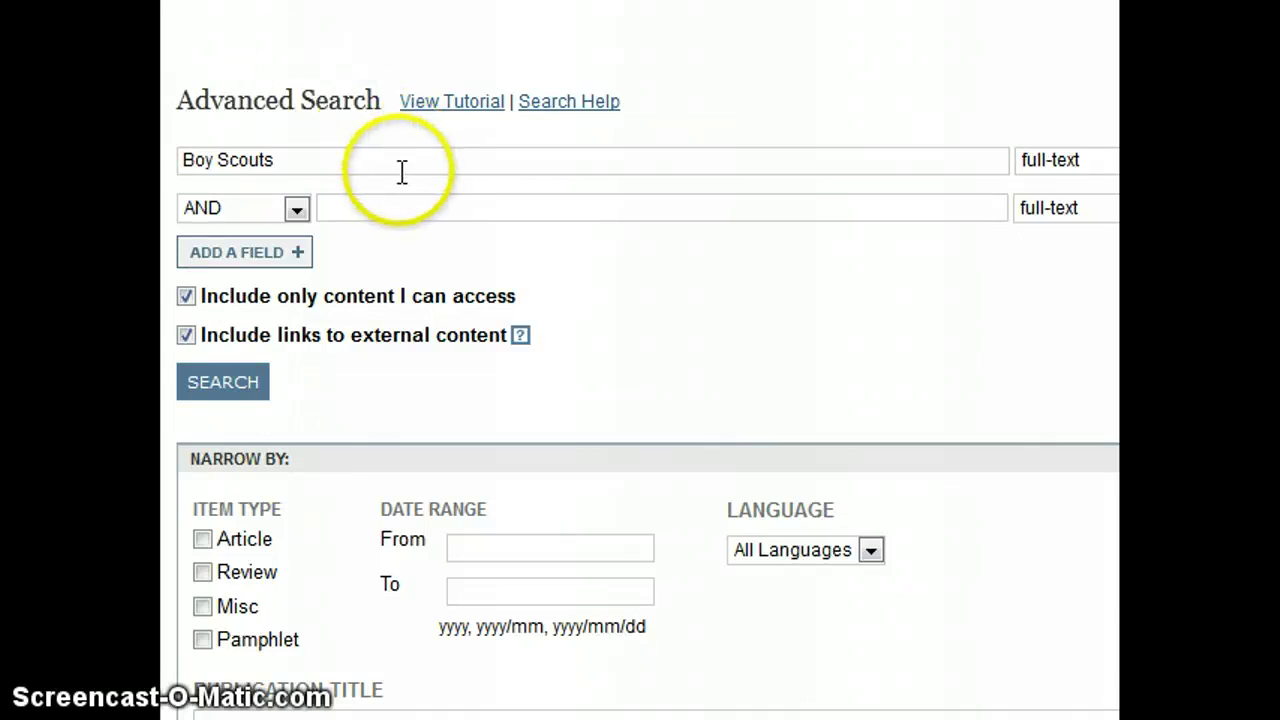
{"action": "left_click", "coordinate": [272, 162]}
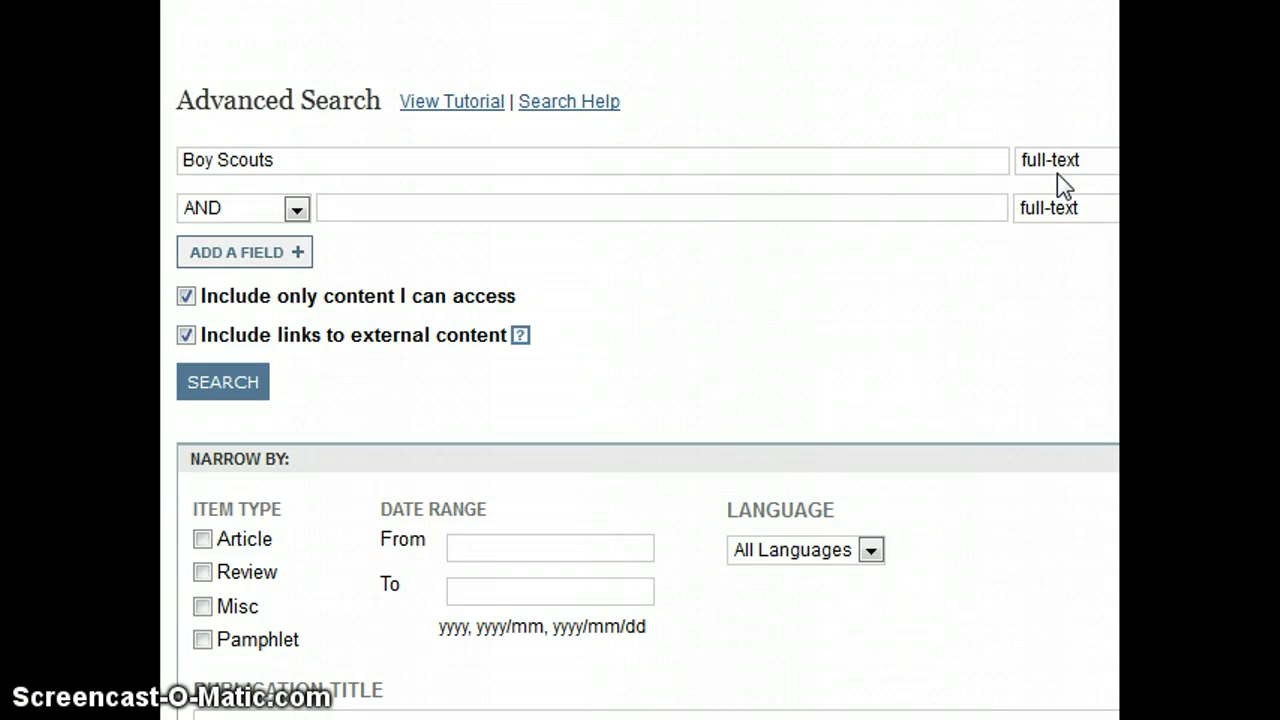
{"action": "left_click", "coordinate": [296, 210]}
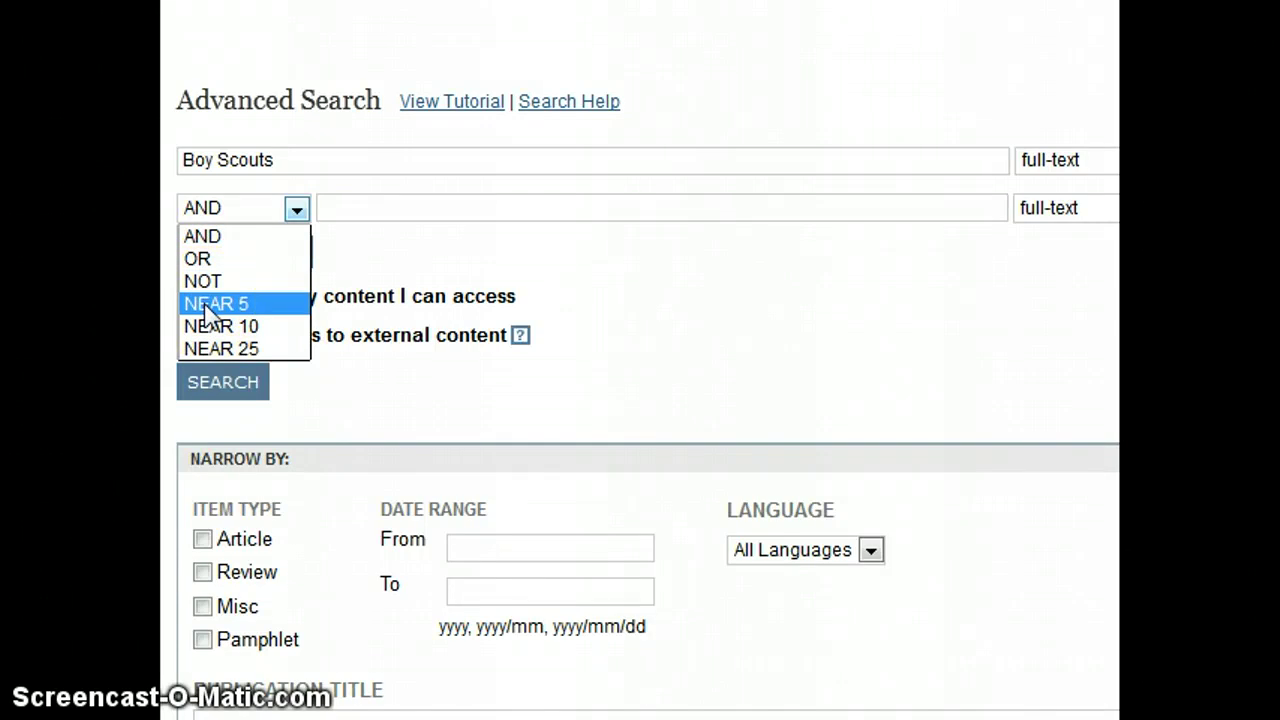
{"action": "left_click", "coordinate": [210, 330]}
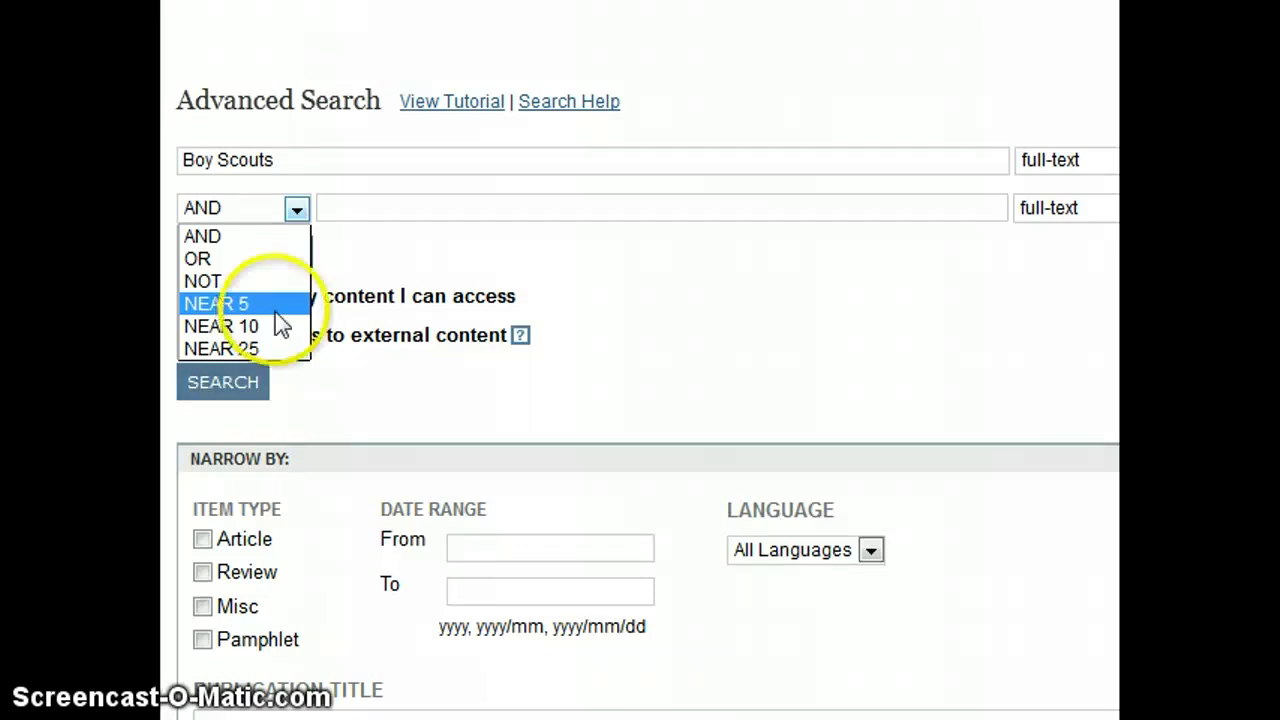
{"action": "left_click", "coordinate": [988, 337]}
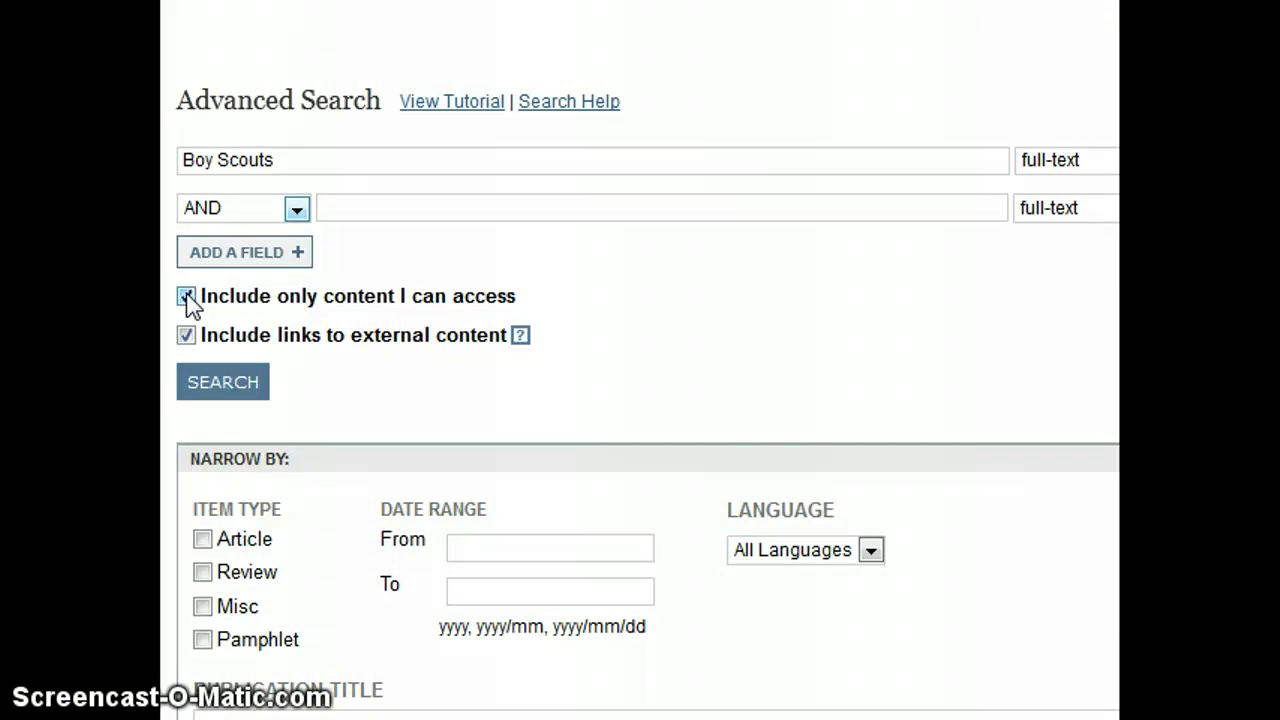
{"action": "left_click", "coordinate": [186, 336]}
{"action": "left_click", "coordinate": [186, 336]}
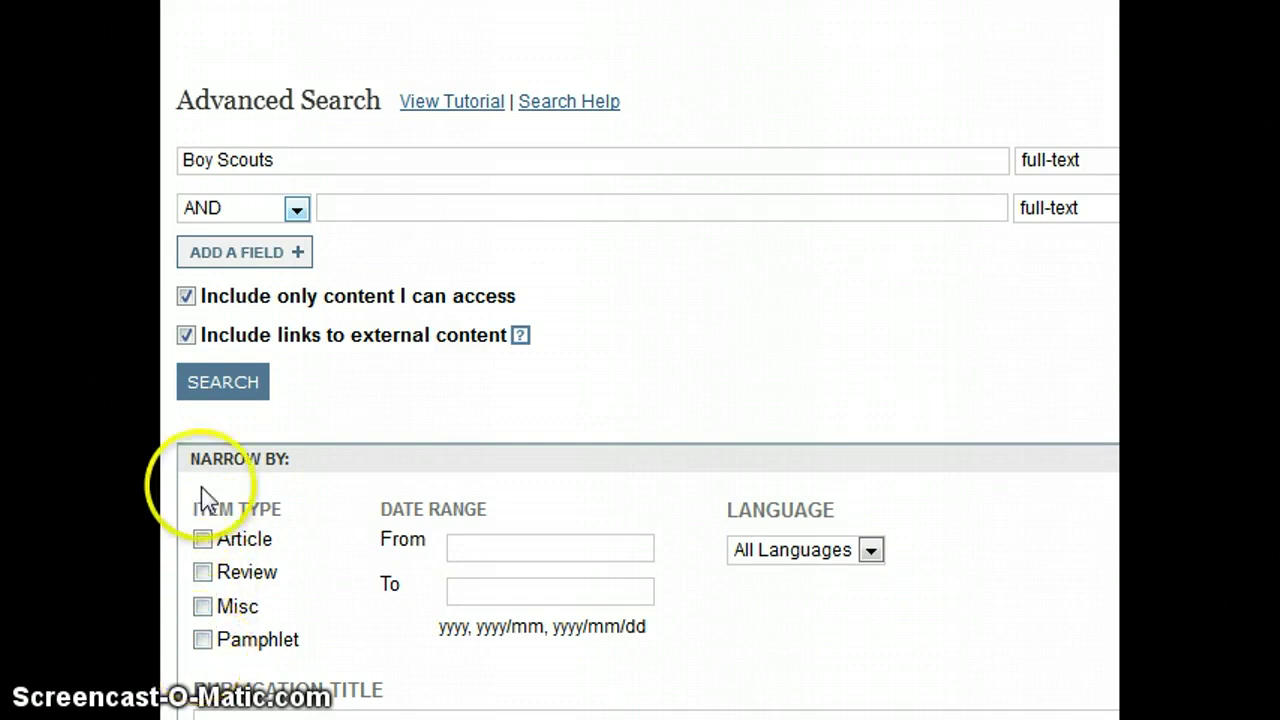
{"action": "left_click", "coordinate": [539, 544]}
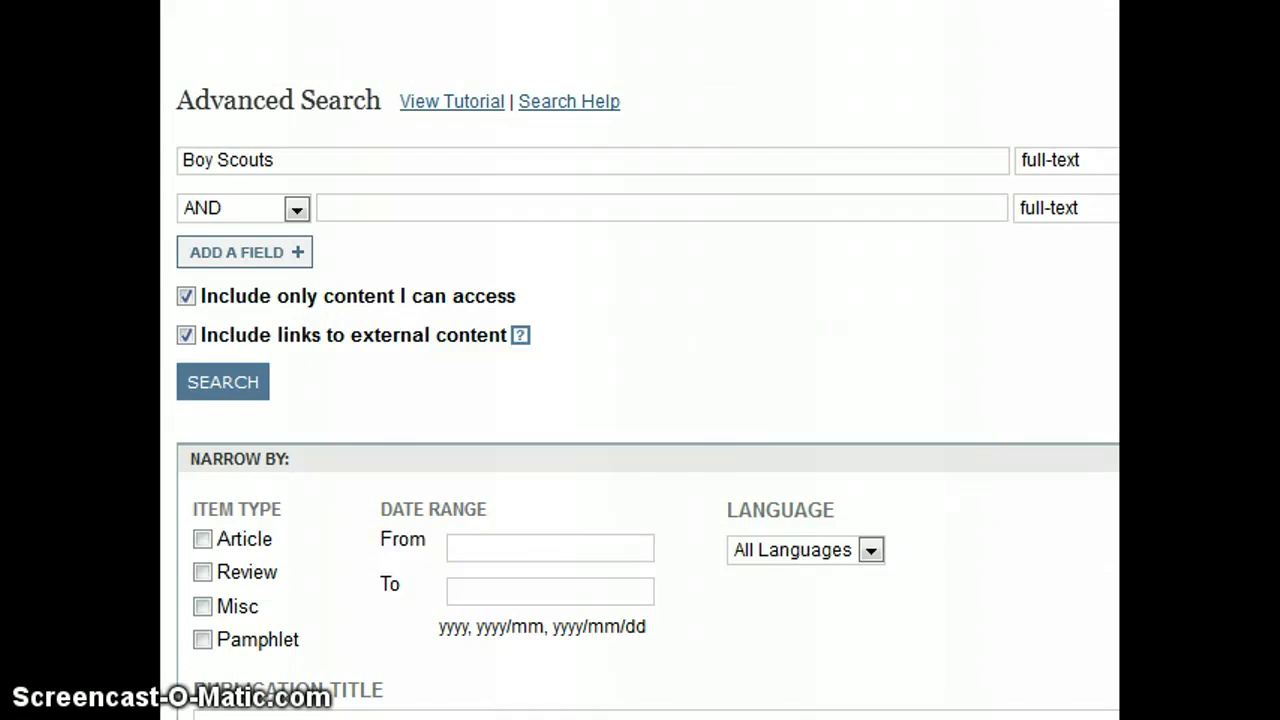
Limit the search to items in English
{"action": "scroll", "coordinate": [647, 391], "scroll_direction": "down", "scroll_amount": 1}
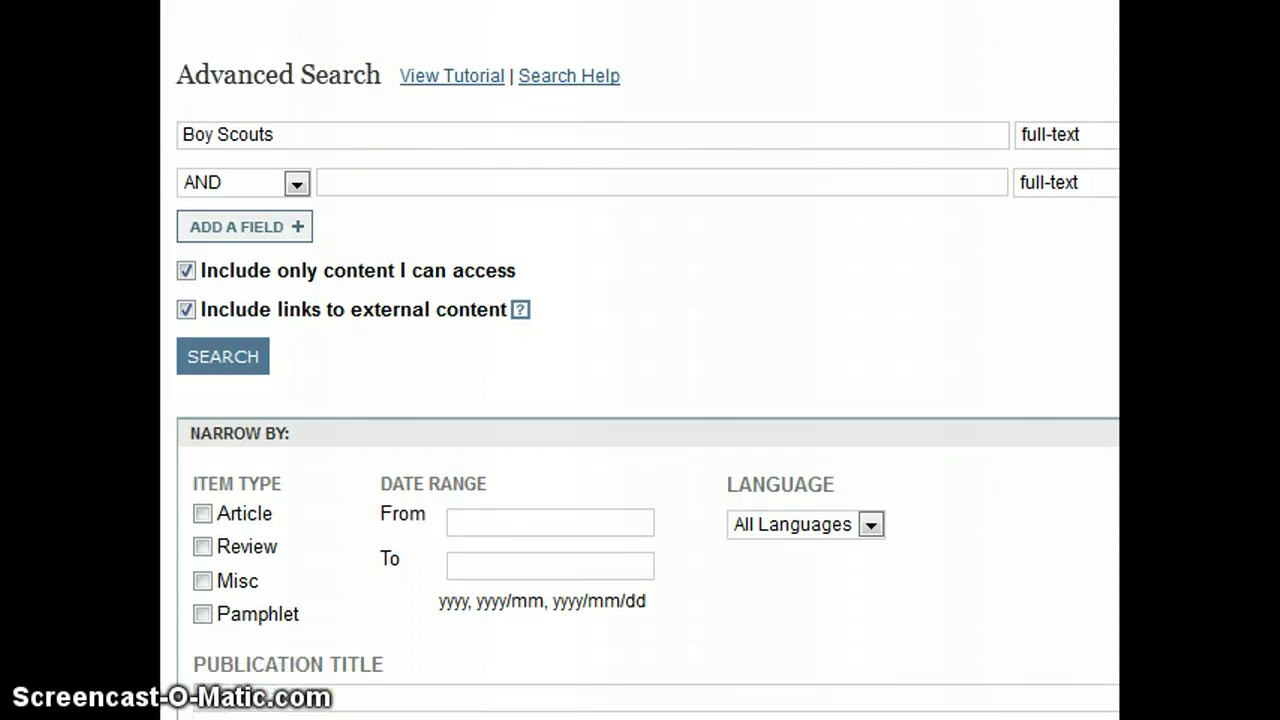
{"action": "left_click", "coordinate": [871, 526]}
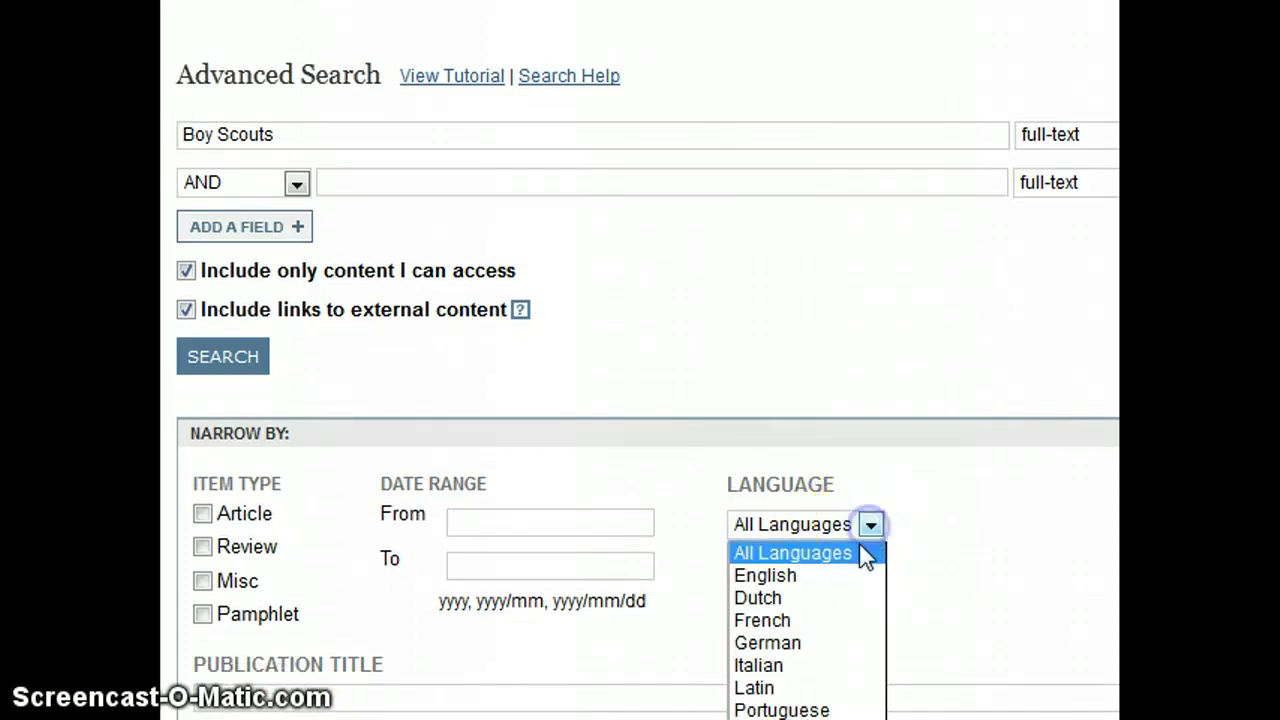
{"action": "left_click", "coordinate": [750, 576]}
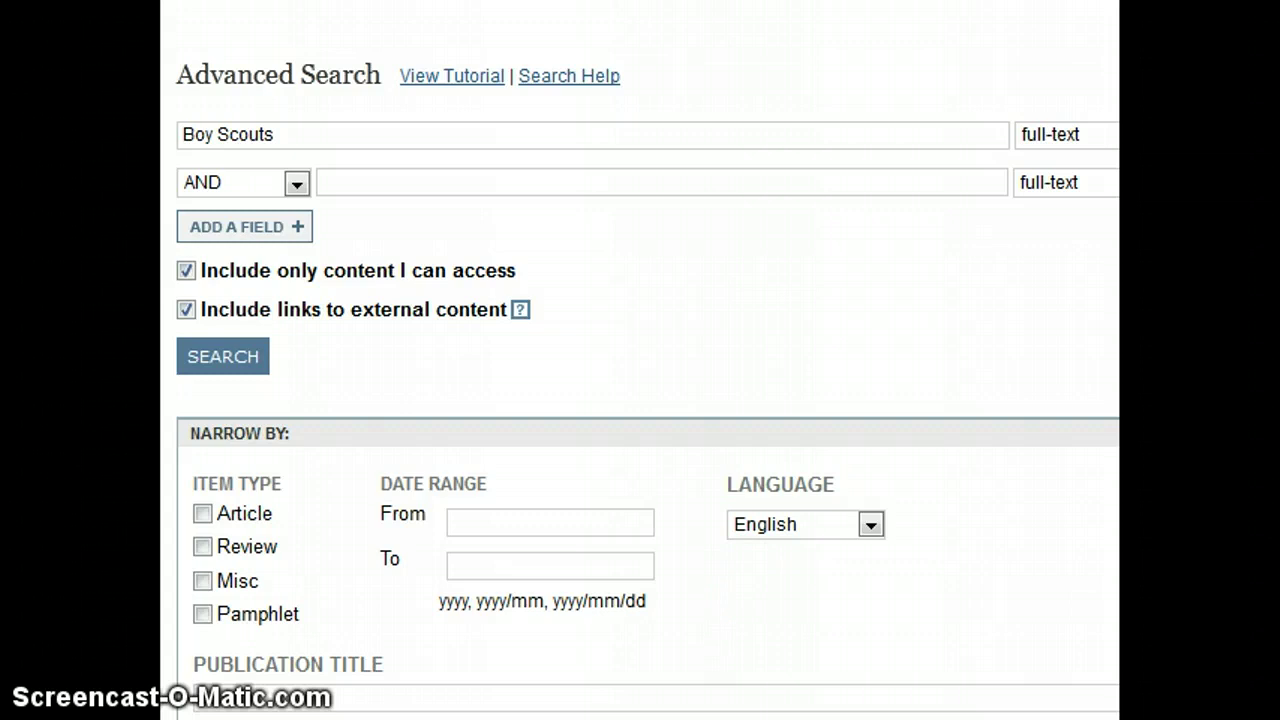
Review the discipline filters, including Feminist & Women's Studies and History, and run the Boy Scouts search
{"action": "scroll", "coordinate": [647, 391], "scroll_direction": "down", "scroll_amount": 5}
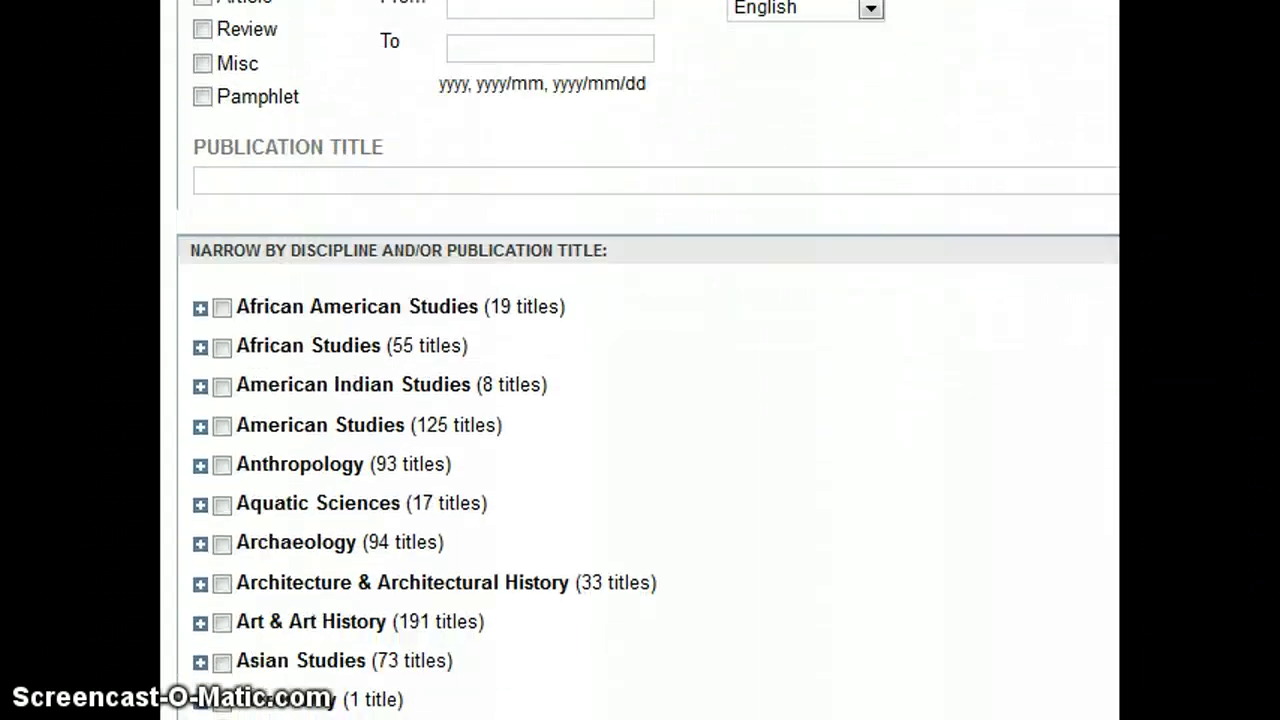
{"action": "scroll", "coordinate": [647, 391], "scroll_direction": "down", "scroll_amount": 2}
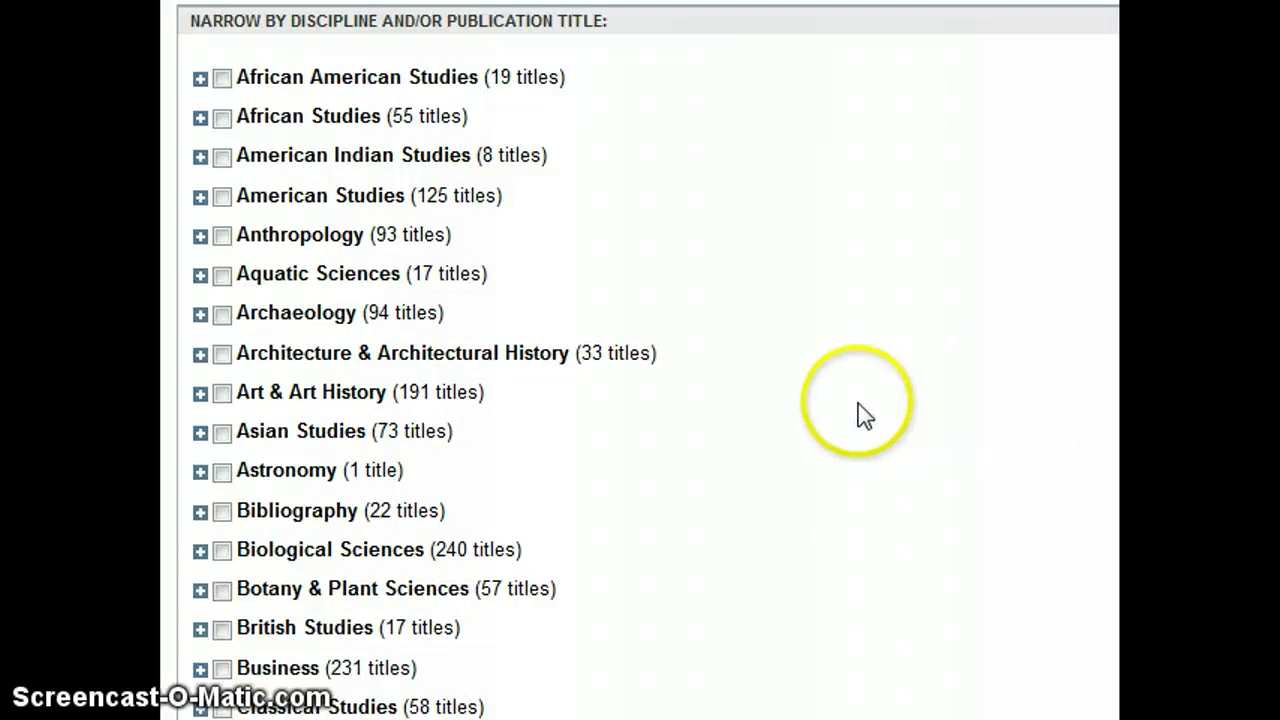
{"action": "scroll", "coordinate": [864, 417], "scroll_direction": "down", "scroll_amount": 8}
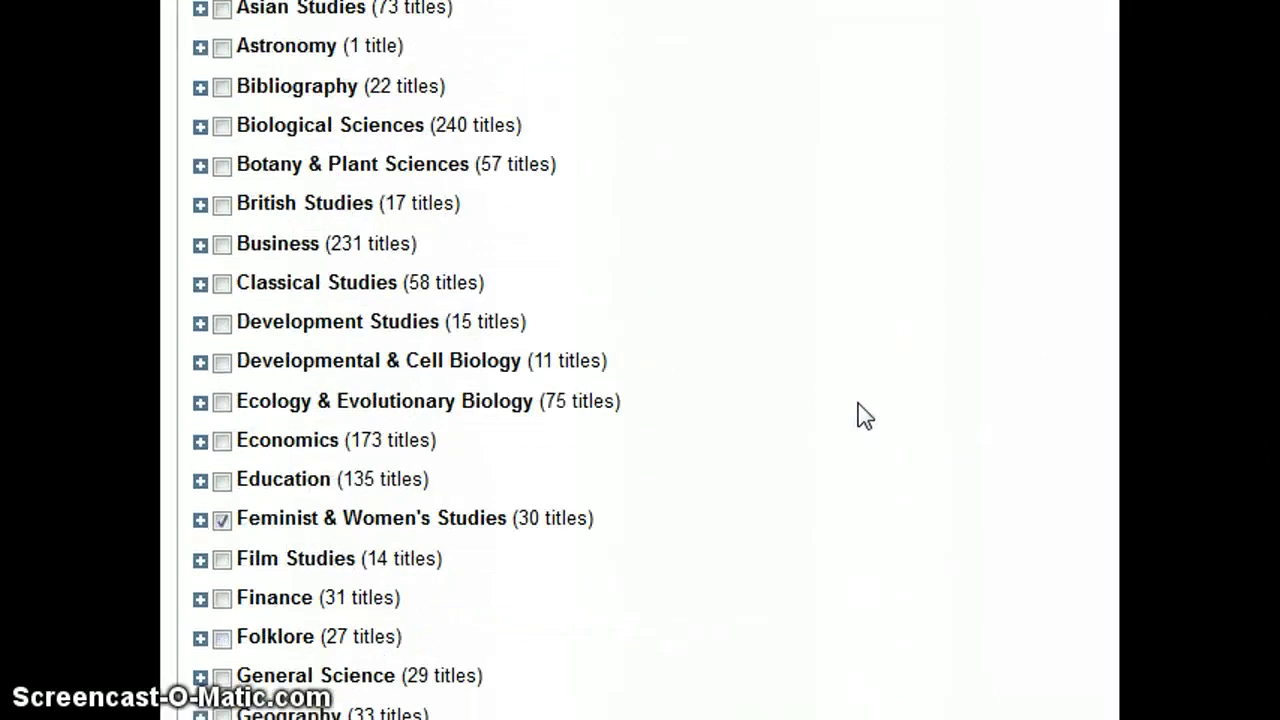
{"action": "scroll", "coordinate": [864, 417], "scroll_direction": "down", "scroll_amount": 3}
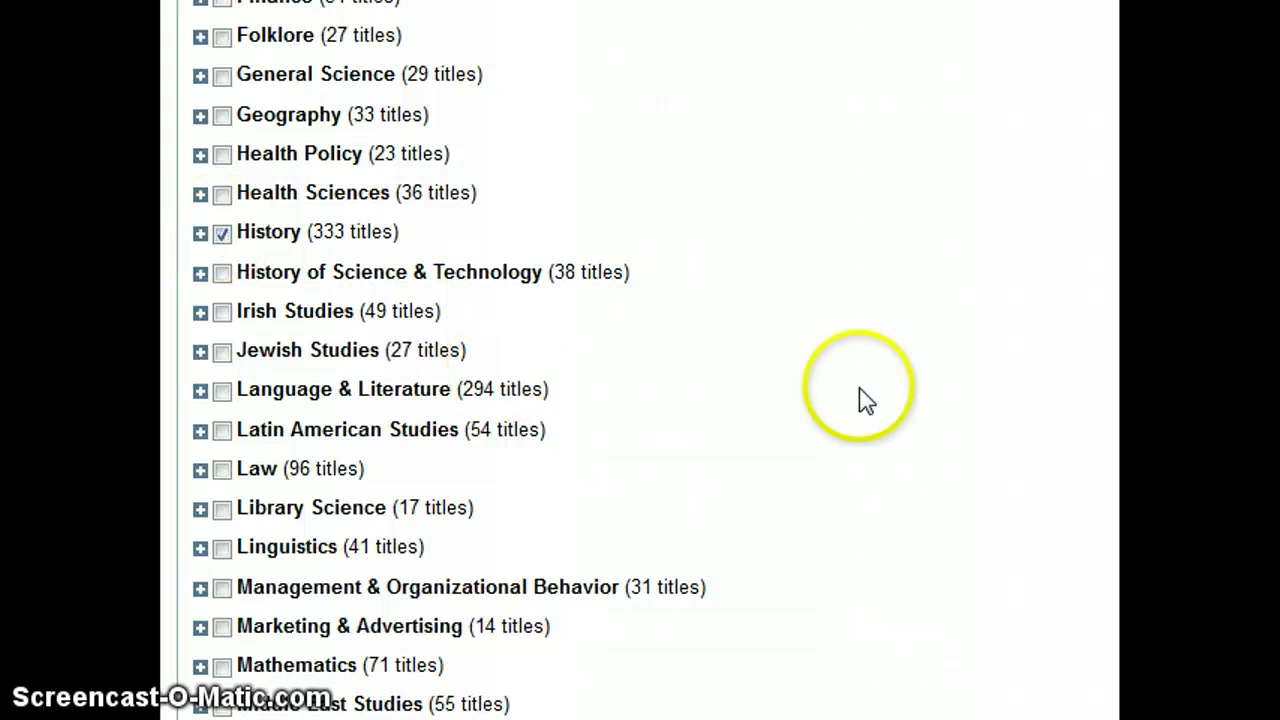
{"action": "scroll", "coordinate": [864, 400], "scroll_direction": "up", "scroll_amount": 2}
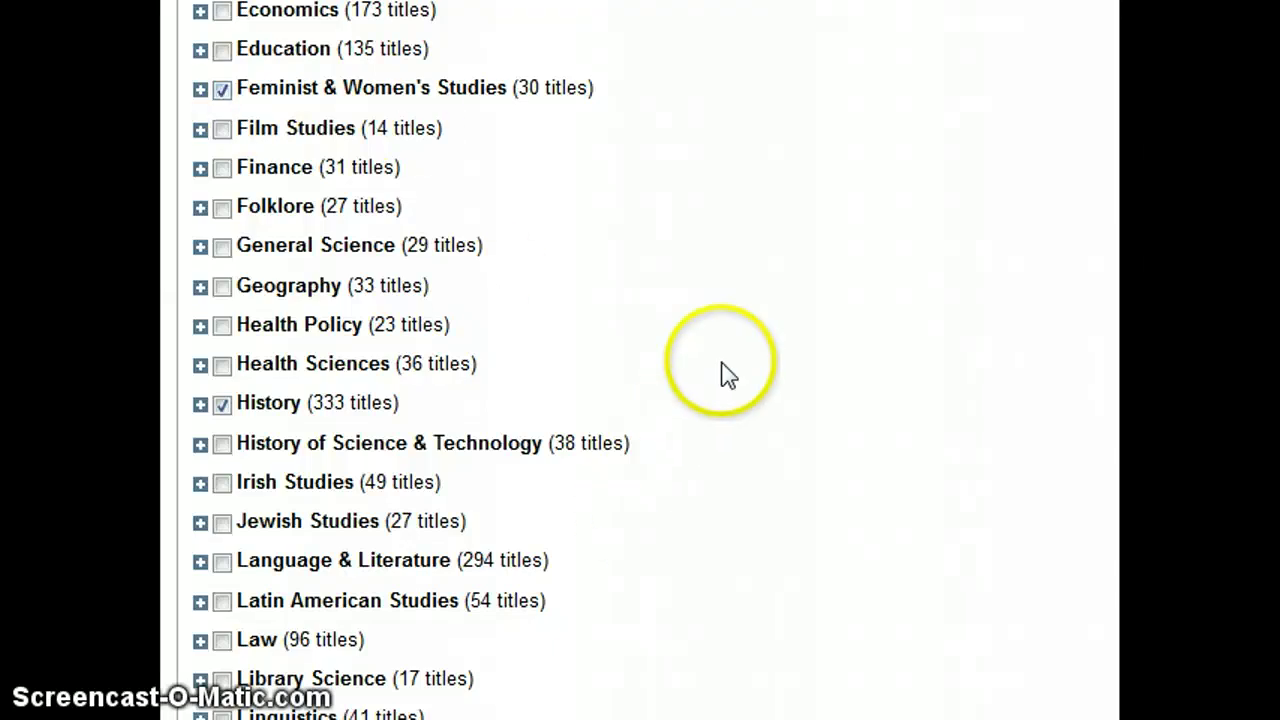
{"action": "scroll", "coordinate": [728, 375], "scroll_direction": "down", "scroll_amount": 3}
{"action": "scroll", "coordinate": [729, 371], "scroll_direction": "up", "scroll_amount": 3}
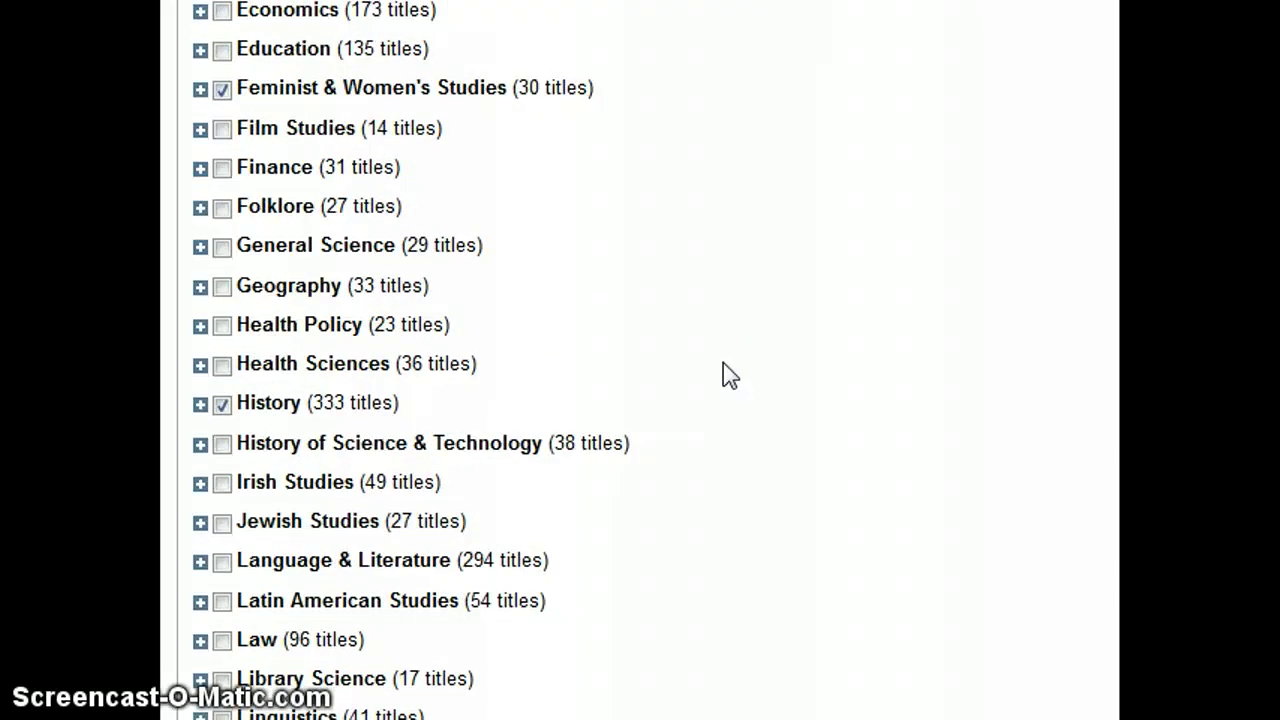
{"action": "scroll", "coordinate": [729, 375], "scroll_direction": "up", "scroll_amount": 12}
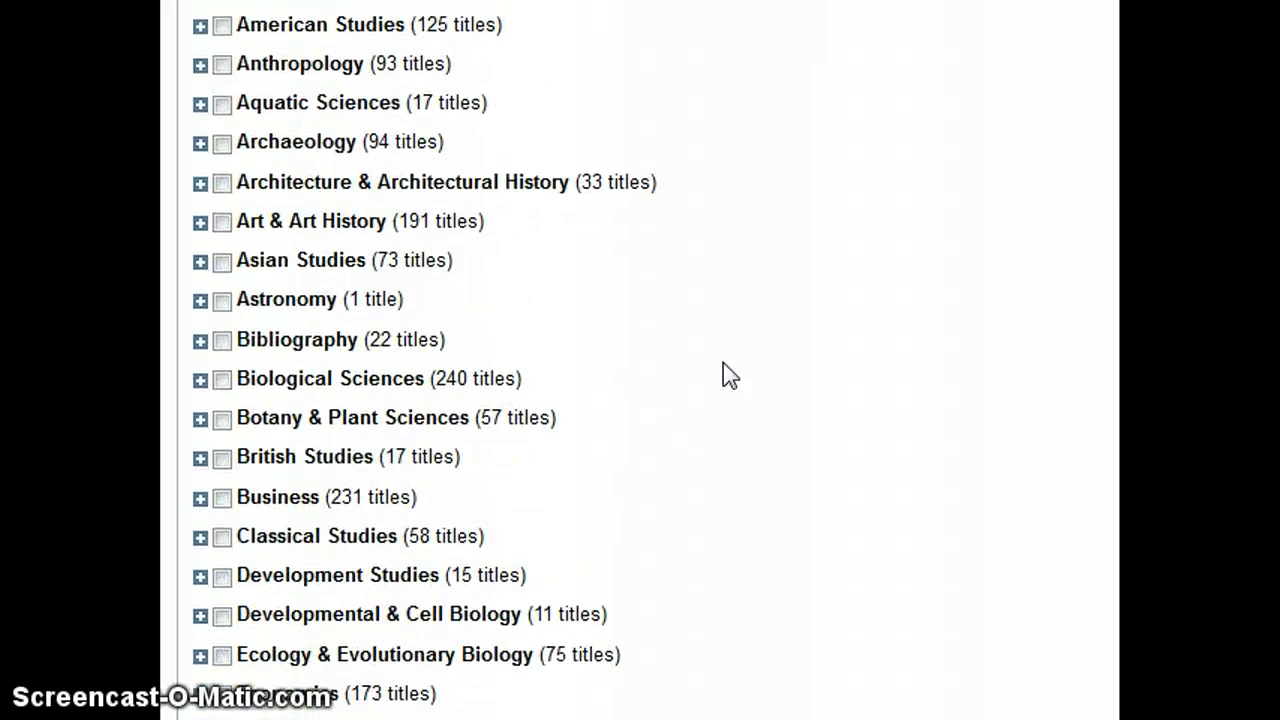
{"action": "scroll", "coordinate": [729, 375], "scroll_direction": "down", "scroll_amount": 4}
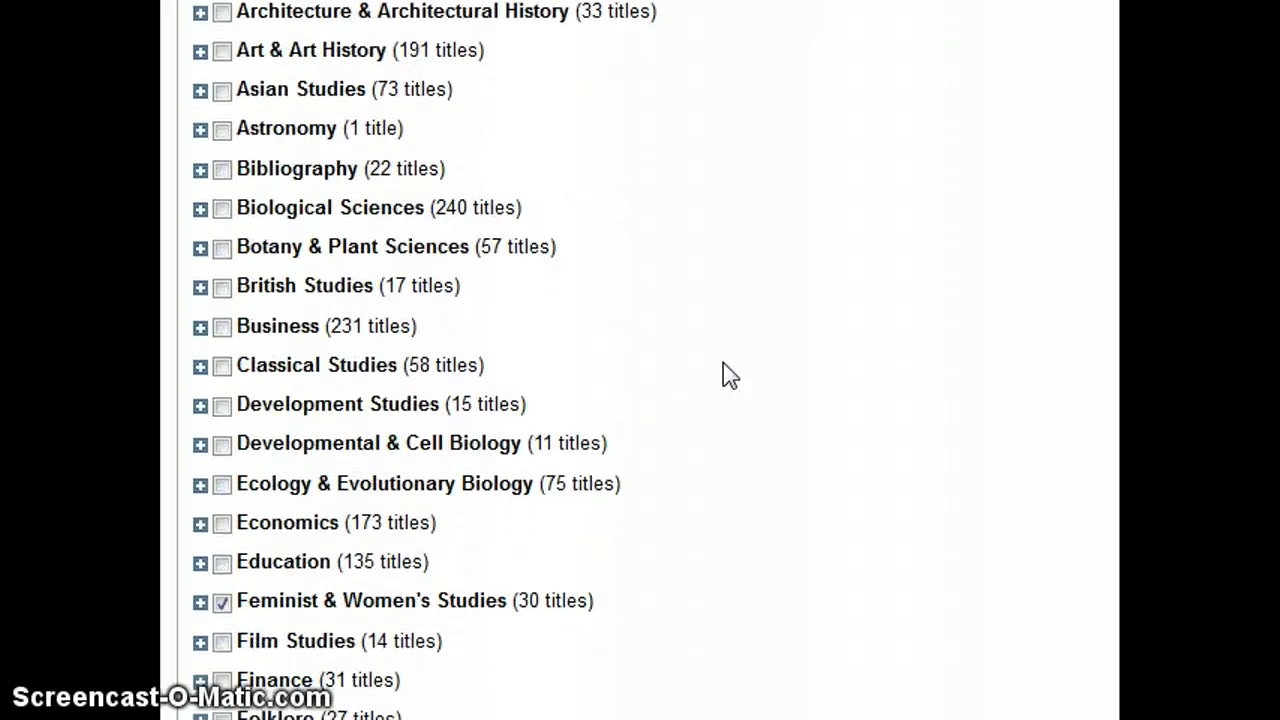
{"action": "scroll", "coordinate": [729, 375], "scroll_direction": "down", "scroll_amount": 8}
{"action": "left_click", "coordinate": [697, 382]}
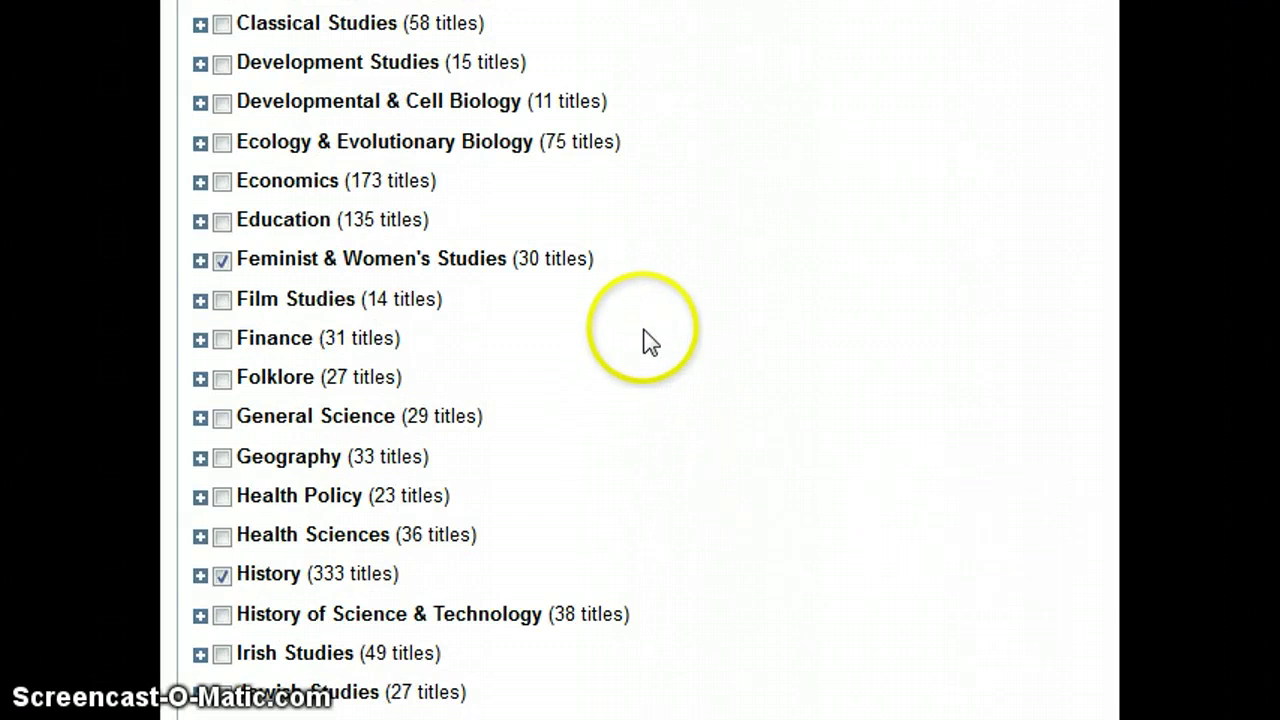
{"action": "scroll", "coordinate": [640, 360], "scroll_direction": "down", "scroll_amount": 4}
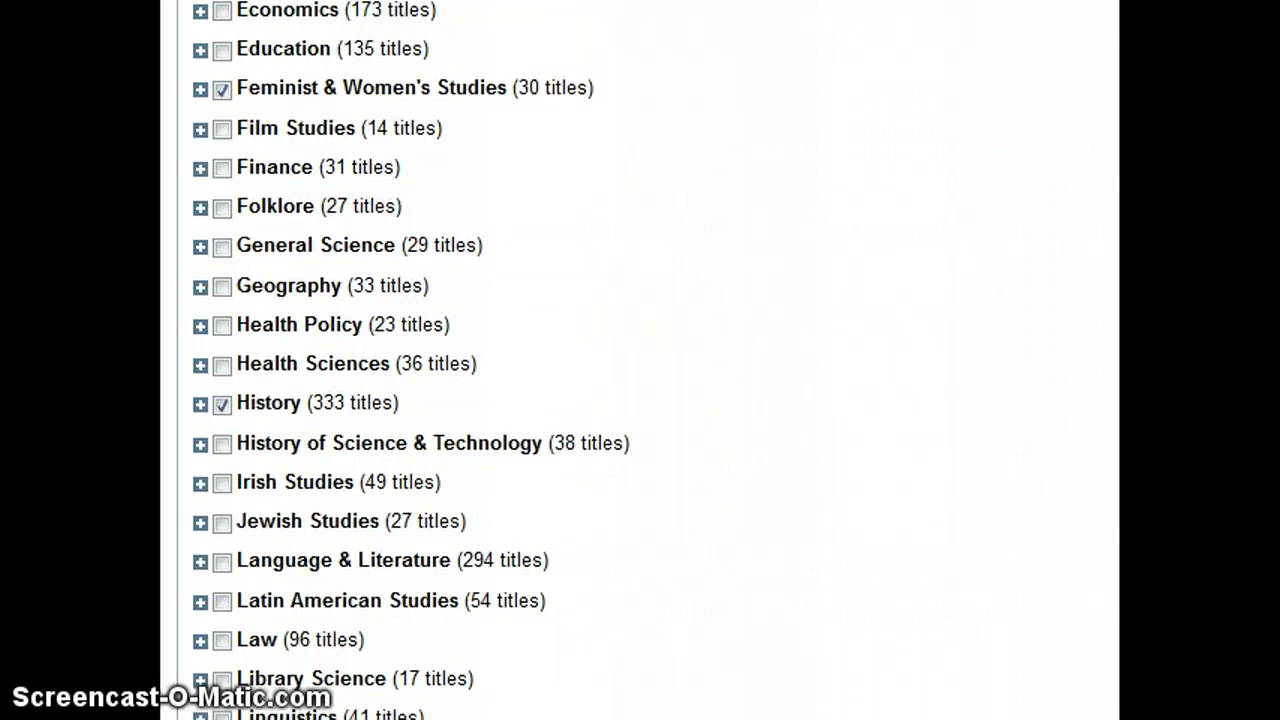
{"action": "scroll", "coordinate": [640, 360], "scroll_direction": "down", "scroll_amount": 4}
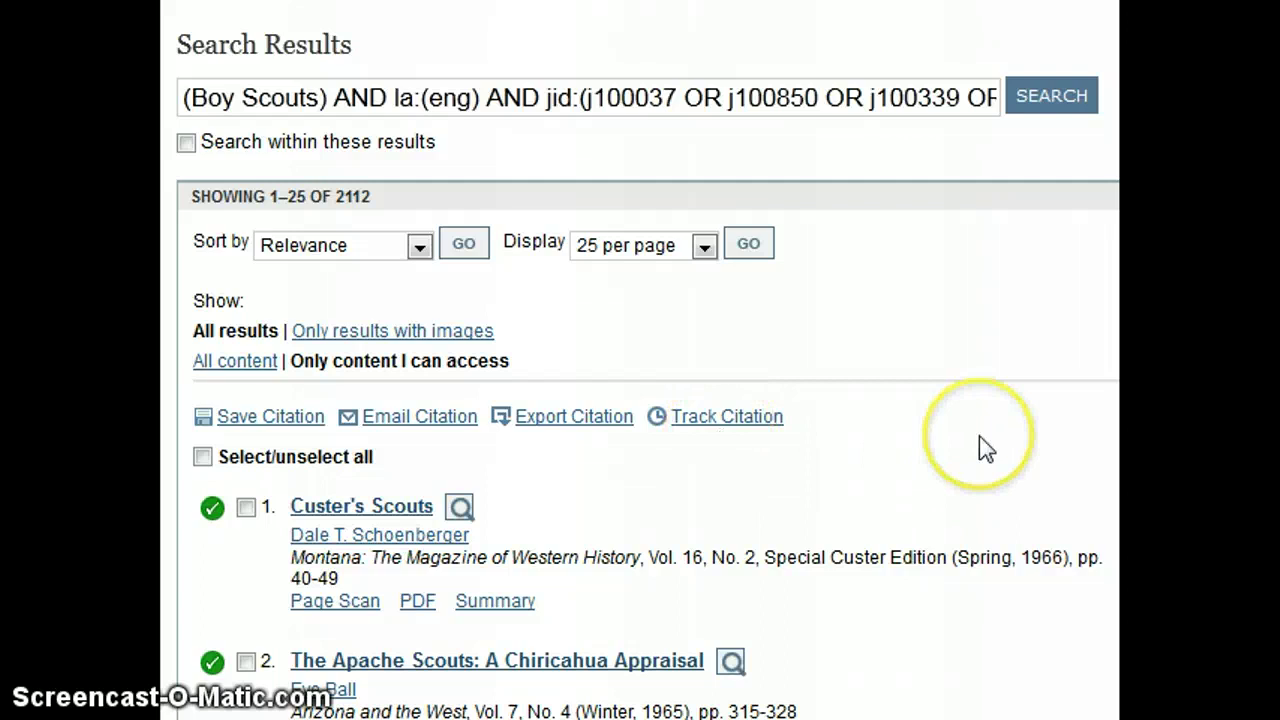
Open the article "(Uni)Forming Youth: Girl Guides and Boy Scouts in Britain, 1908-39" from the search results
{"action": "scroll", "coordinate": [640, 360], "scroll_direction": "down", "scroll_amount": 5}
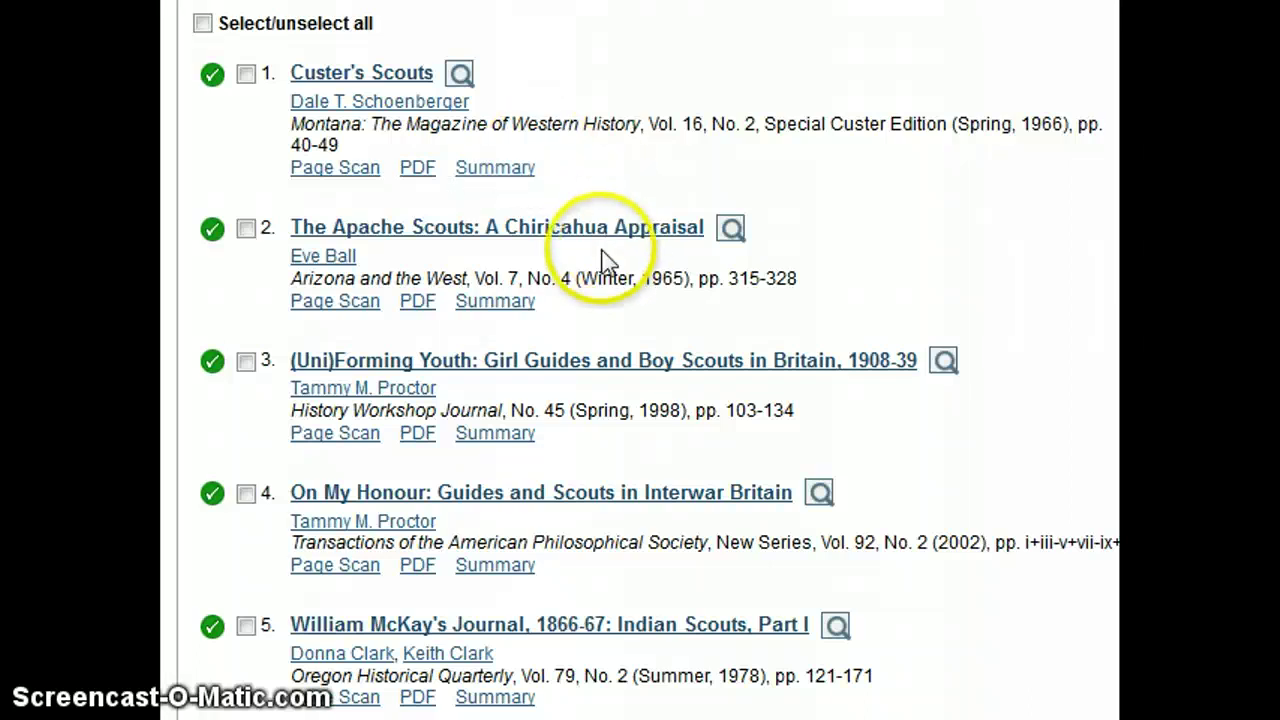
{"action": "scroll", "coordinate": [605, 258], "scroll_direction": "down", "scroll_amount": 3}
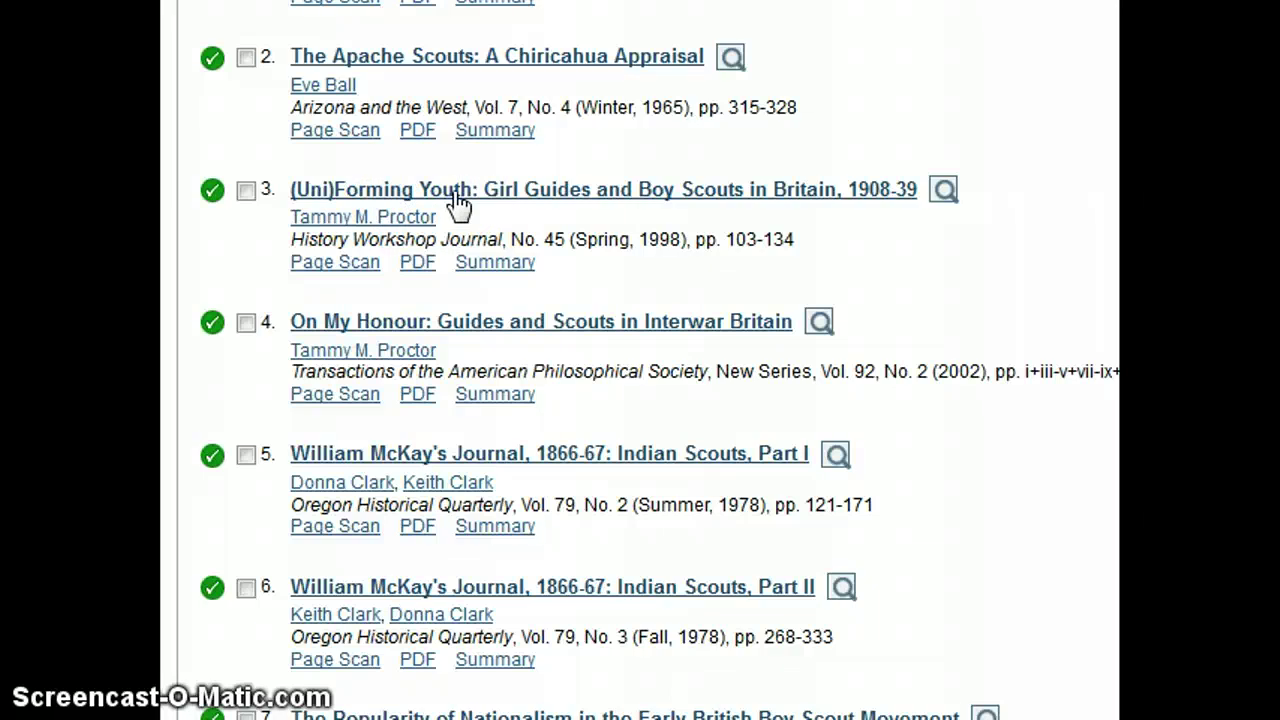
{"action": "left_click", "coordinate": [598, 195]}
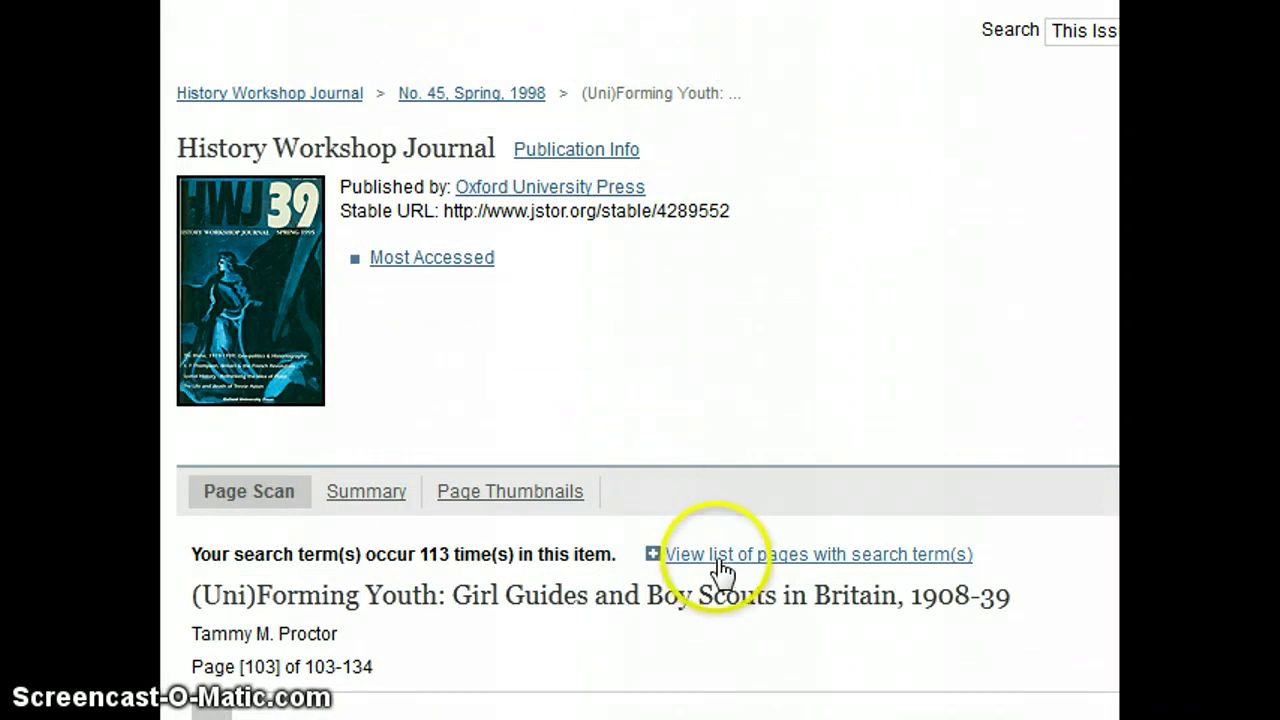
Examine the article's first scanned page, its highlighted search terms and the publication details above it
{"action": "scroll", "coordinate": [640, 360], "scroll_direction": "down", "scroll_amount": 7}
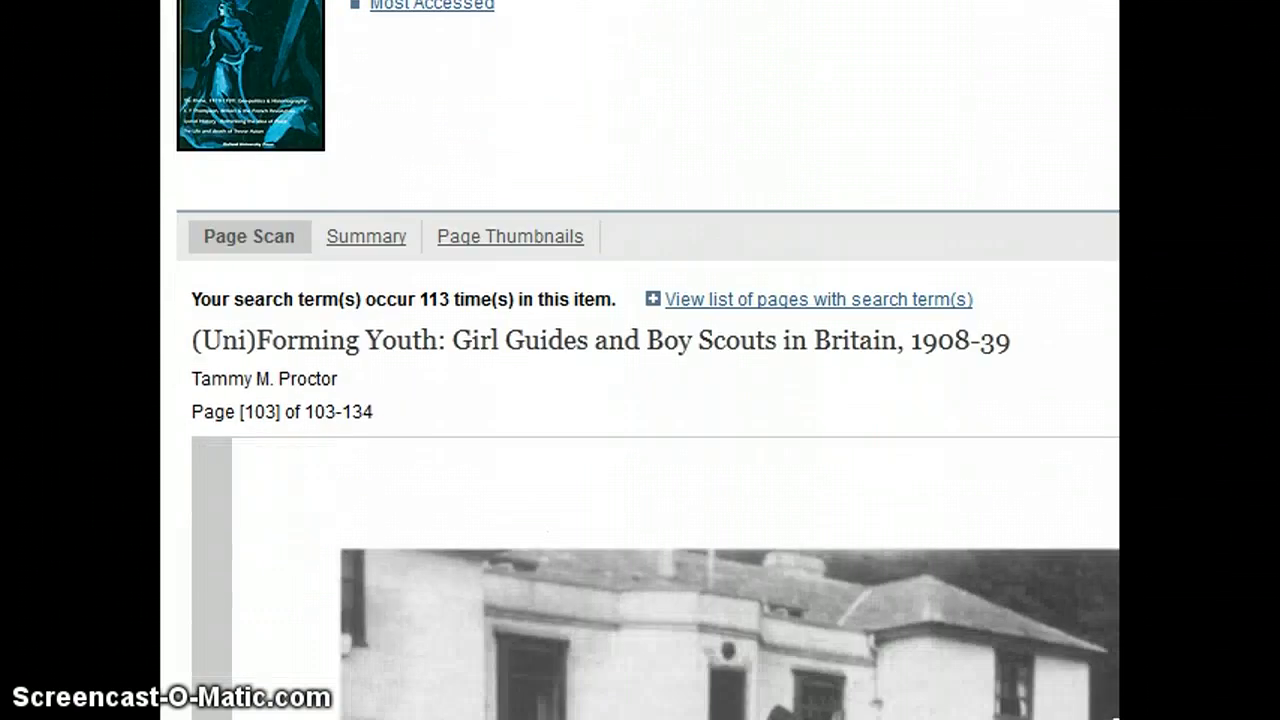
{"action": "scroll", "coordinate": [640, 360], "scroll_direction": "down", "scroll_amount": 5}
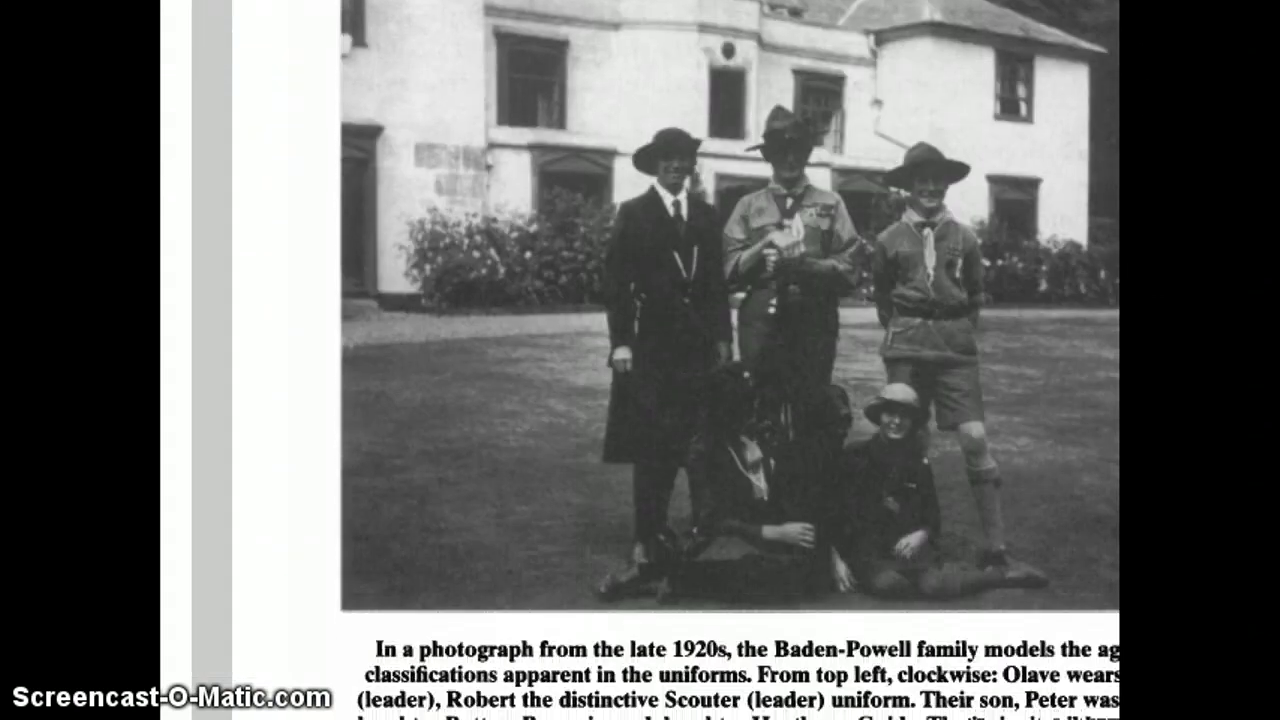
{"action": "scroll", "coordinate": [640, 360], "scroll_direction": "down", "scroll_amount": 1}
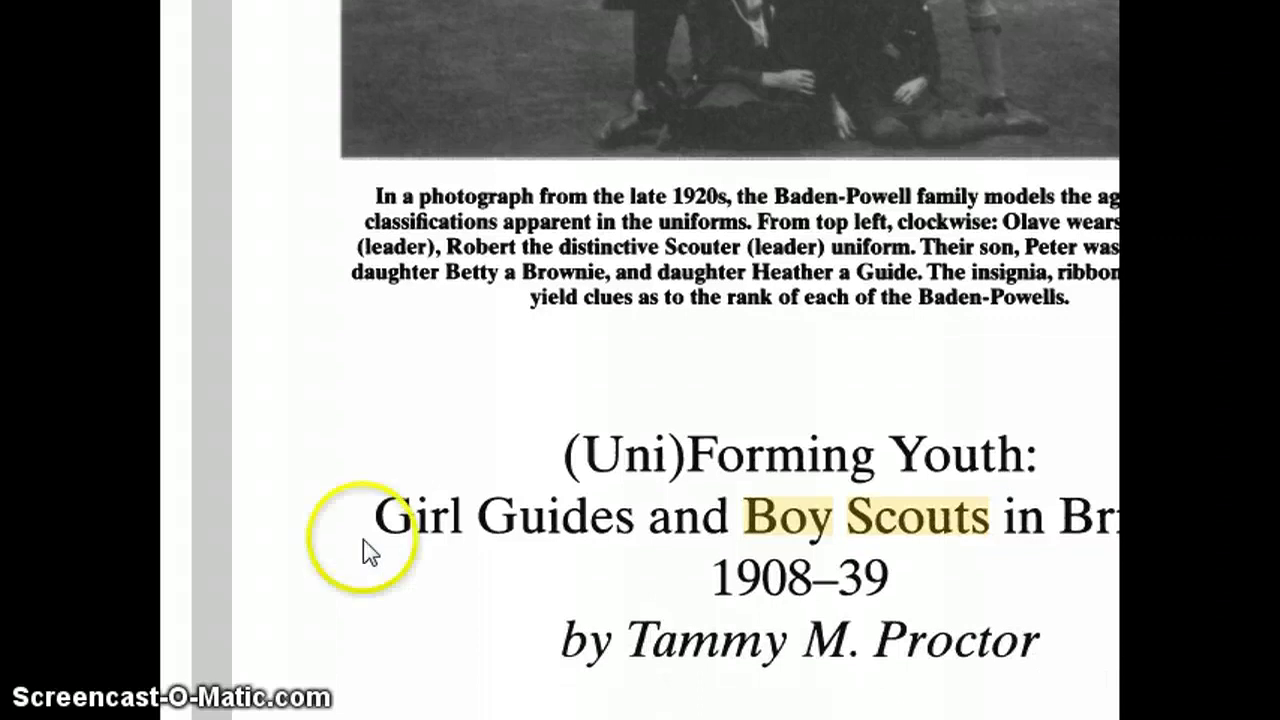
{"action": "scroll", "coordinate": [913, 568], "scroll_direction": "up", "scroll_amount": 8}
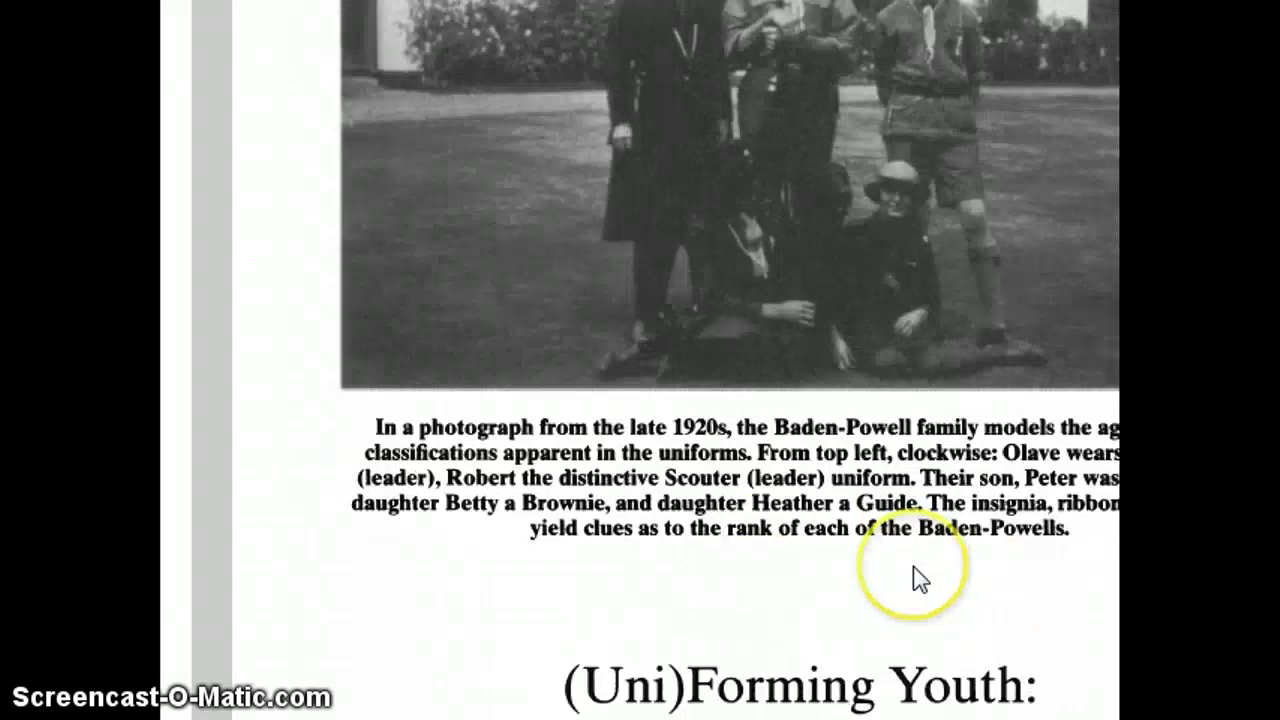
{"action": "scroll", "coordinate": [913, 565], "scroll_direction": "up", "scroll_amount": 4}
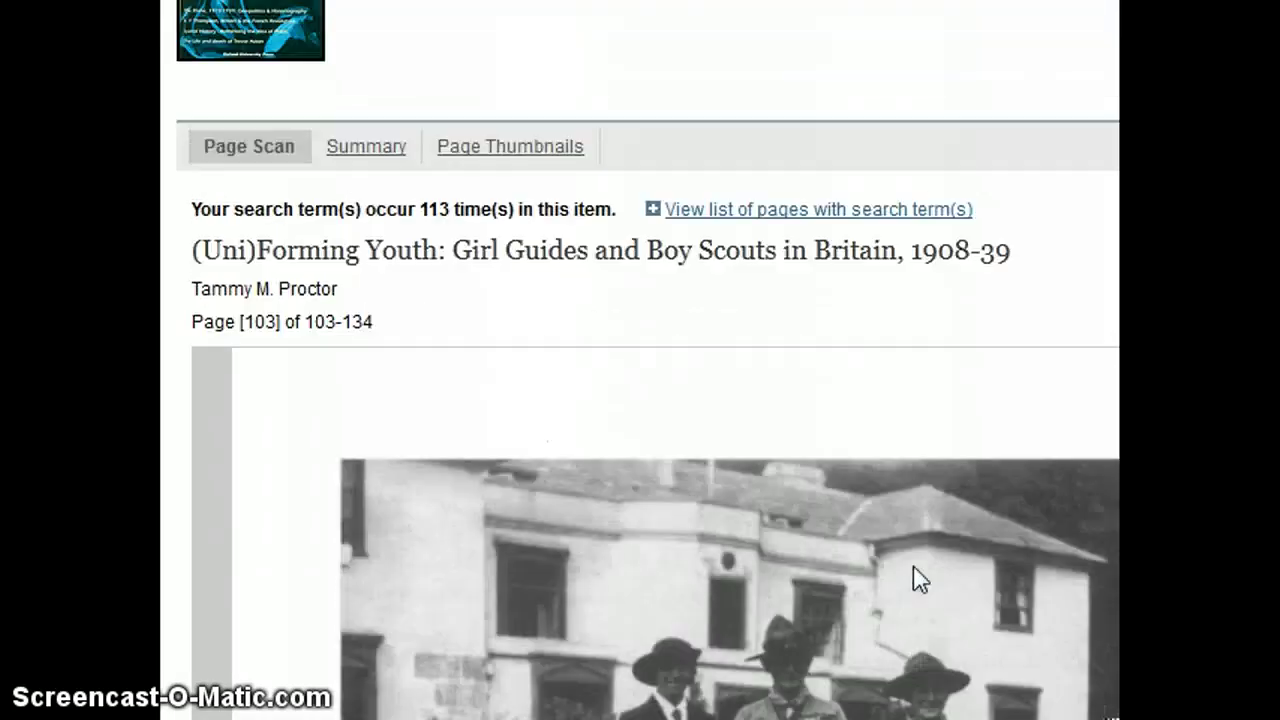
{"action": "scroll", "coordinate": [922, 548], "scroll_direction": "up", "scroll_amount": 1}
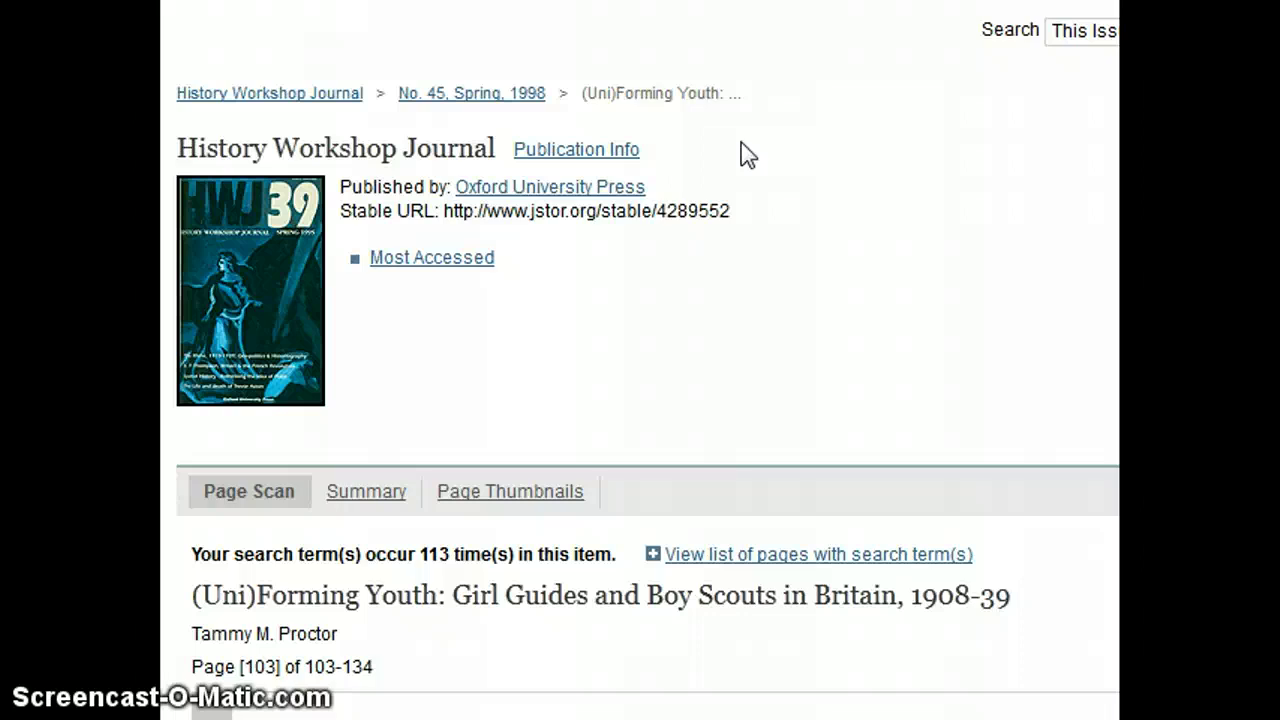
Review the publication information for History Workshop Journal, close it, and return to the Boy Scouts search results
{"action": "left_click", "coordinate": [568, 155]}
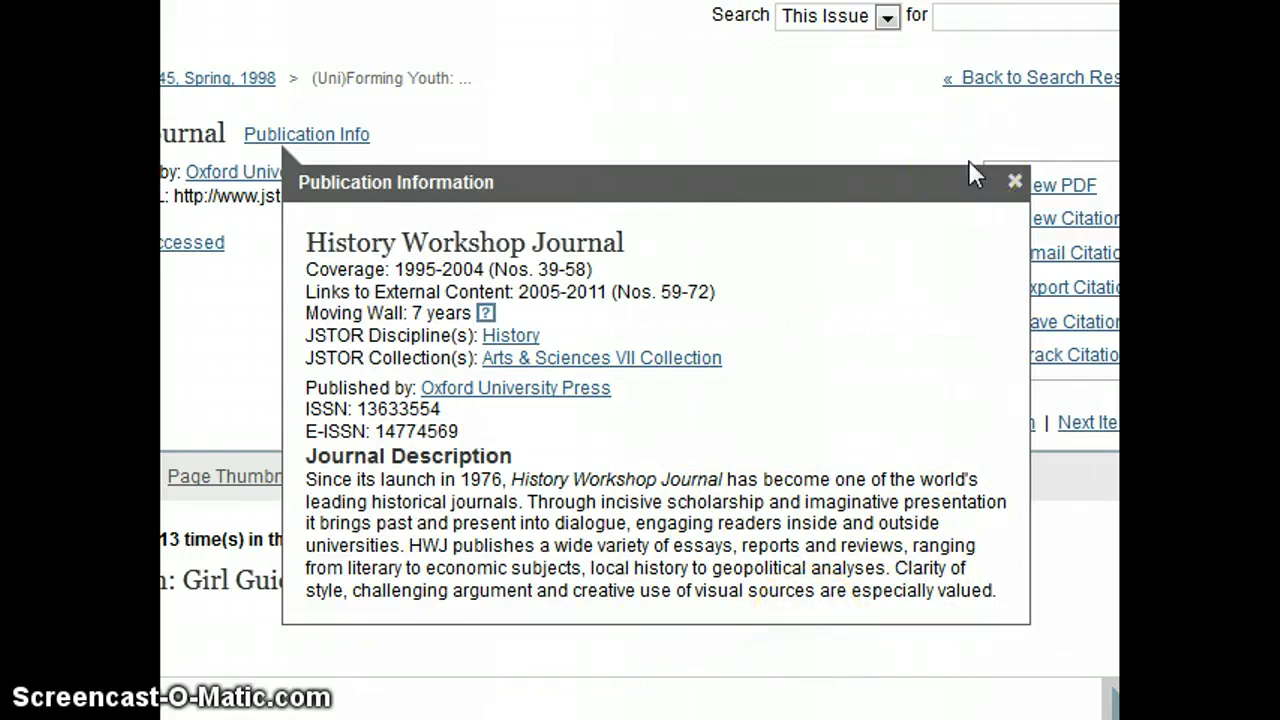
{"action": "left_click", "coordinate": [1015, 186]}
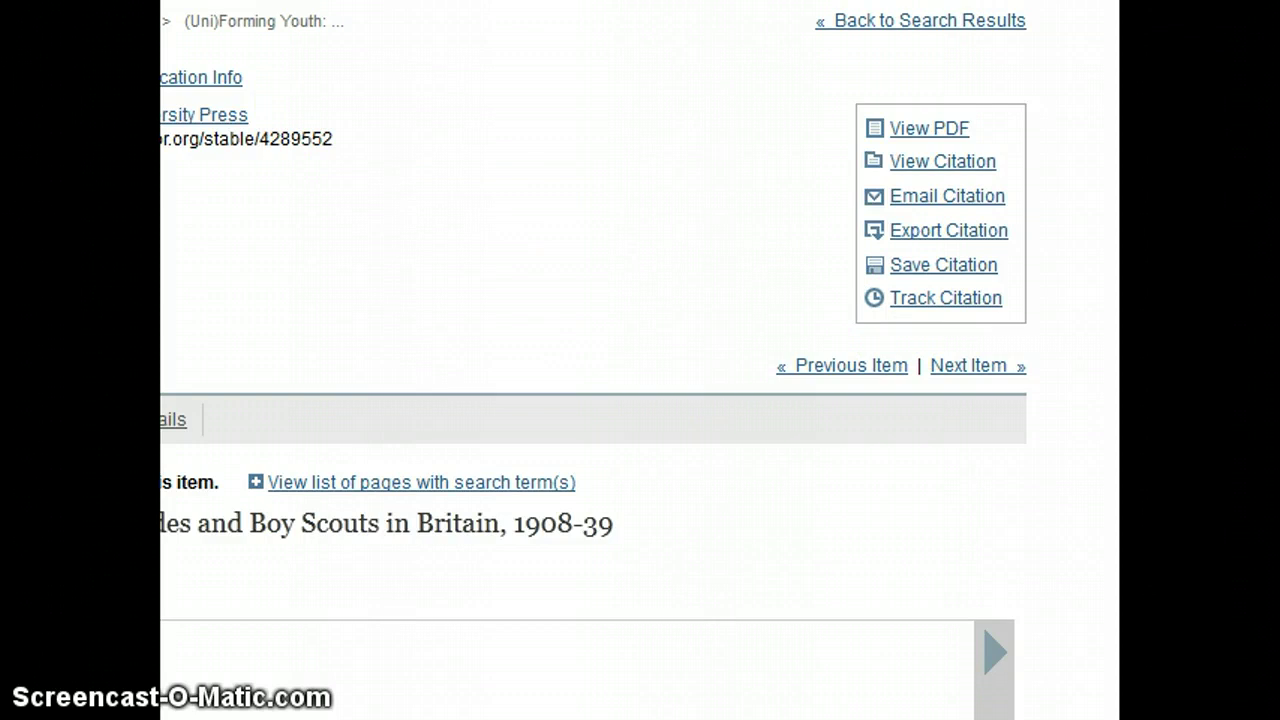
{"action": "key", "text": "alt+Left"}
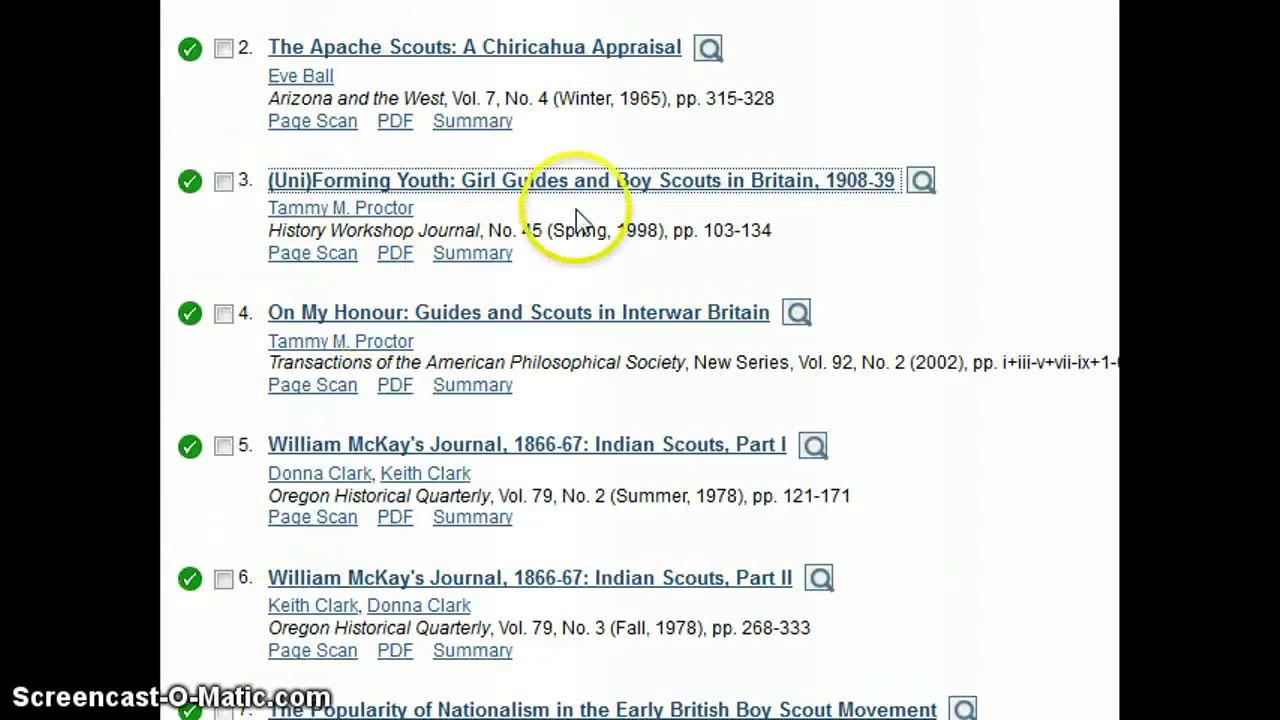
List the works by the author of "(Uni)Forming Youth: Girl Guides and Boy Scouts in Britain, 1908-39" and look through the articles and reviews
{"action": "left_click", "coordinate": [355, 212]}
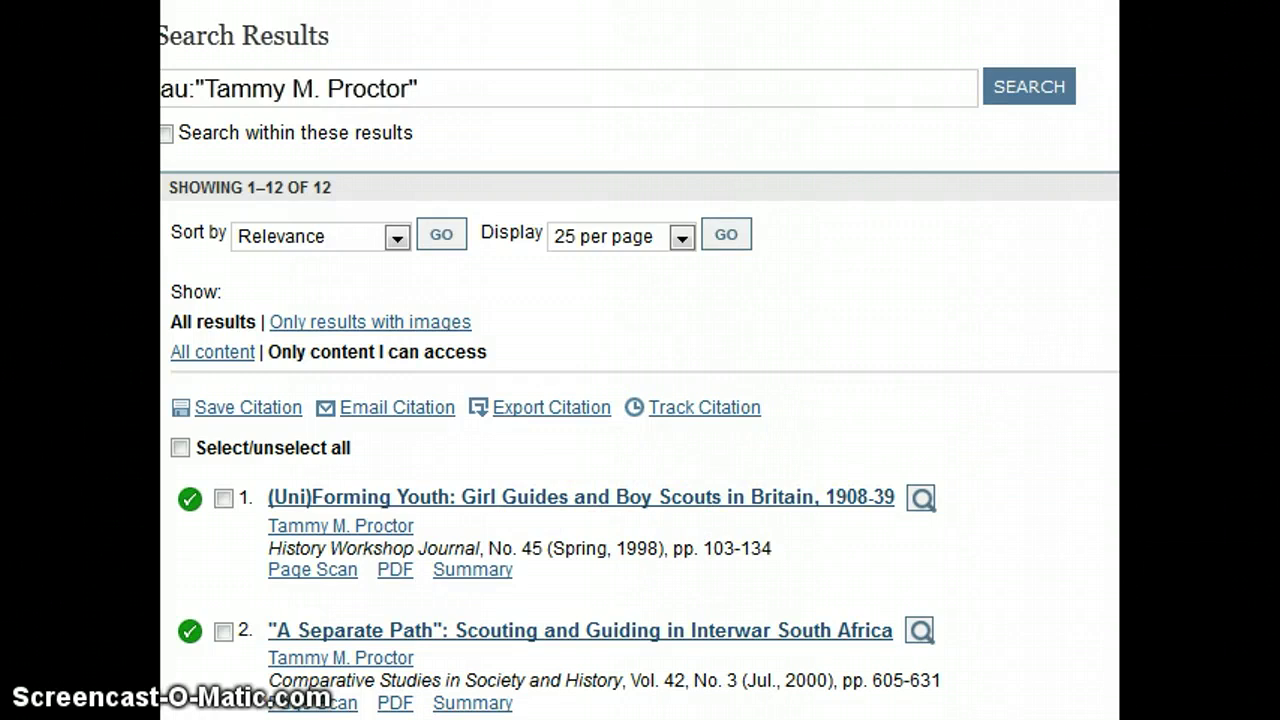
{"action": "scroll", "coordinate": [640, 360], "scroll_direction": "down", "scroll_amount": 3}
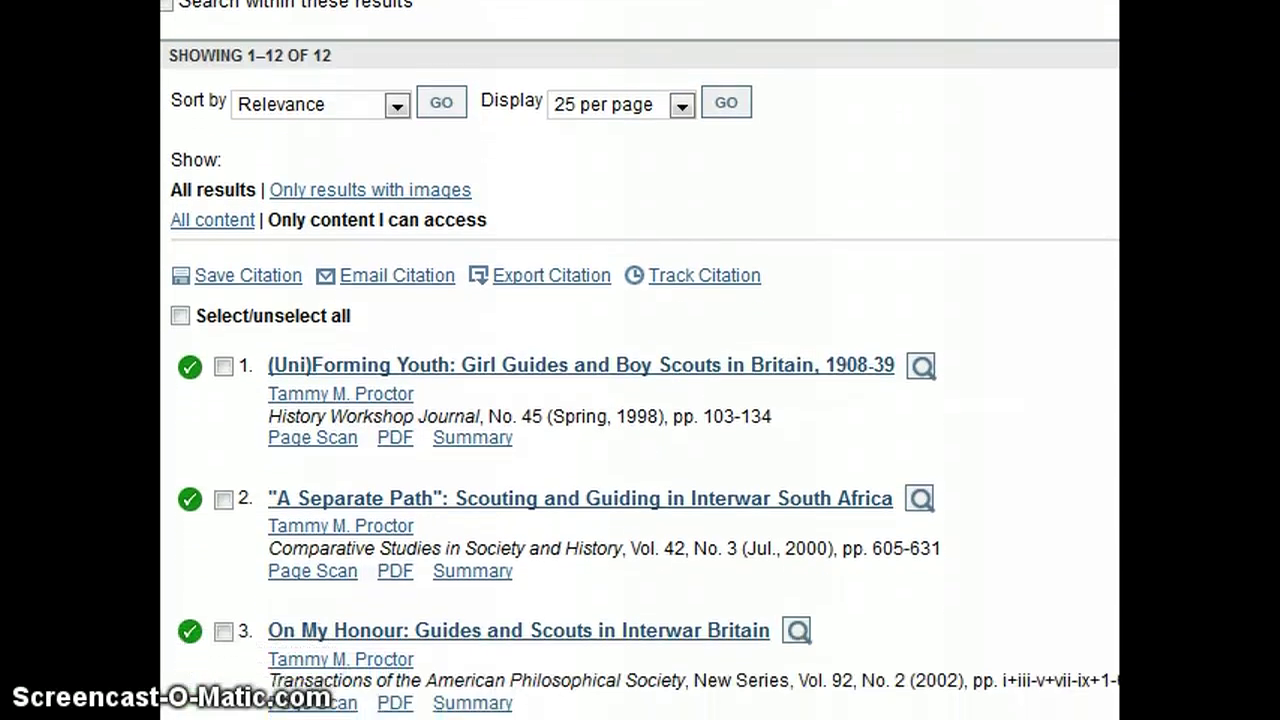
{"action": "scroll", "coordinate": [640, 360], "scroll_direction": "down", "scroll_amount": 2}
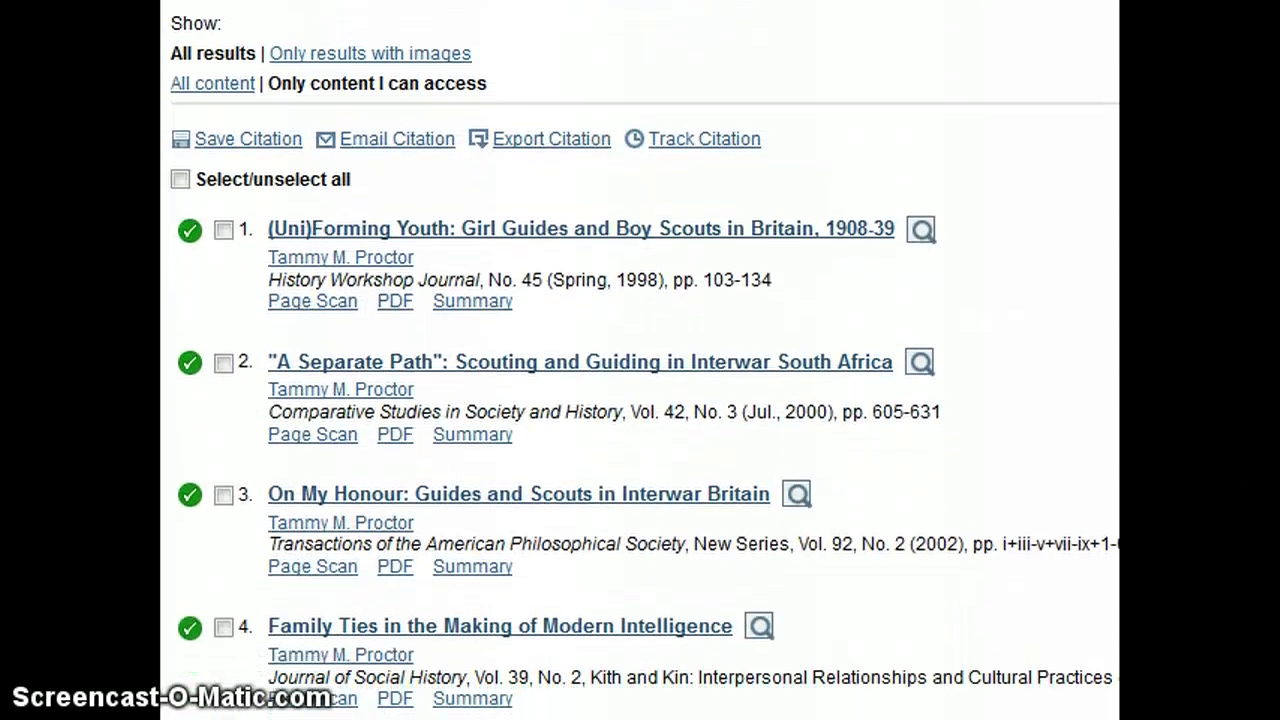
{"action": "scroll", "coordinate": [640, 360], "scroll_direction": "down", "scroll_amount": 3}
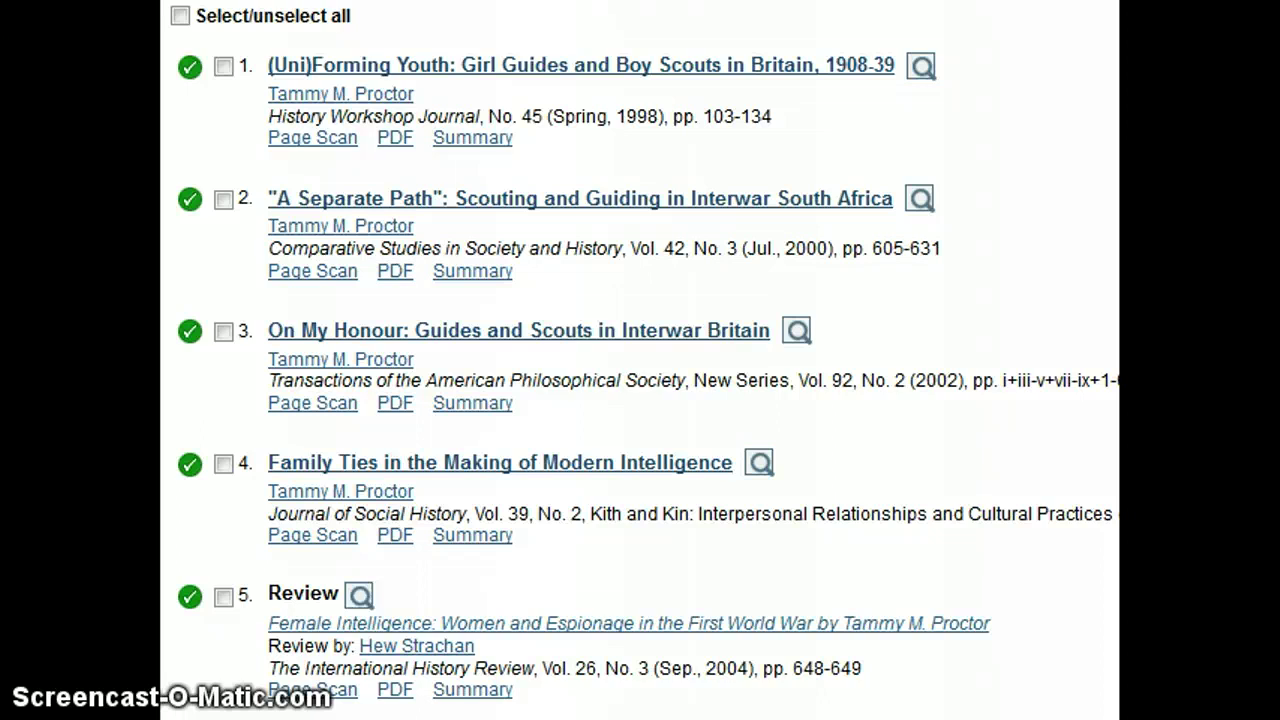
{"action": "scroll", "coordinate": [640, 360], "scroll_direction": "down", "scroll_amount": 2}
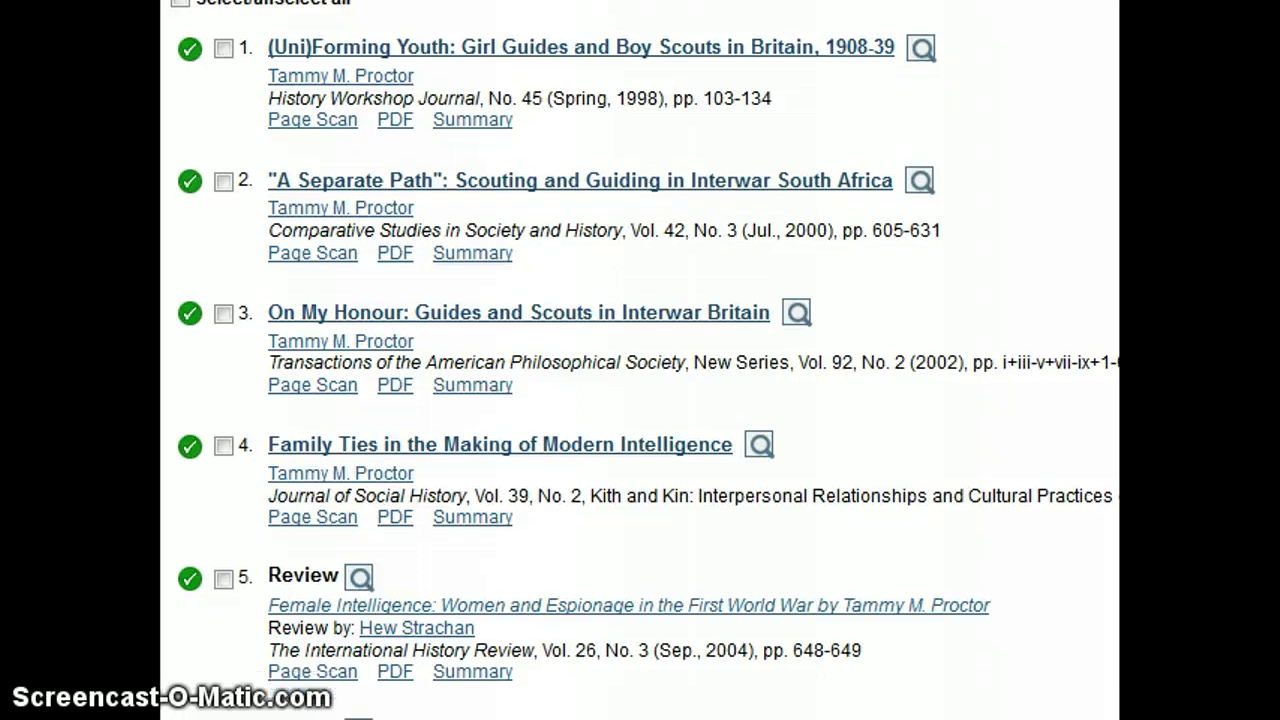
{"action": "scroll", "coordinate": [640, 360], "scroll_direction": "down", "scroll_amount": 1}
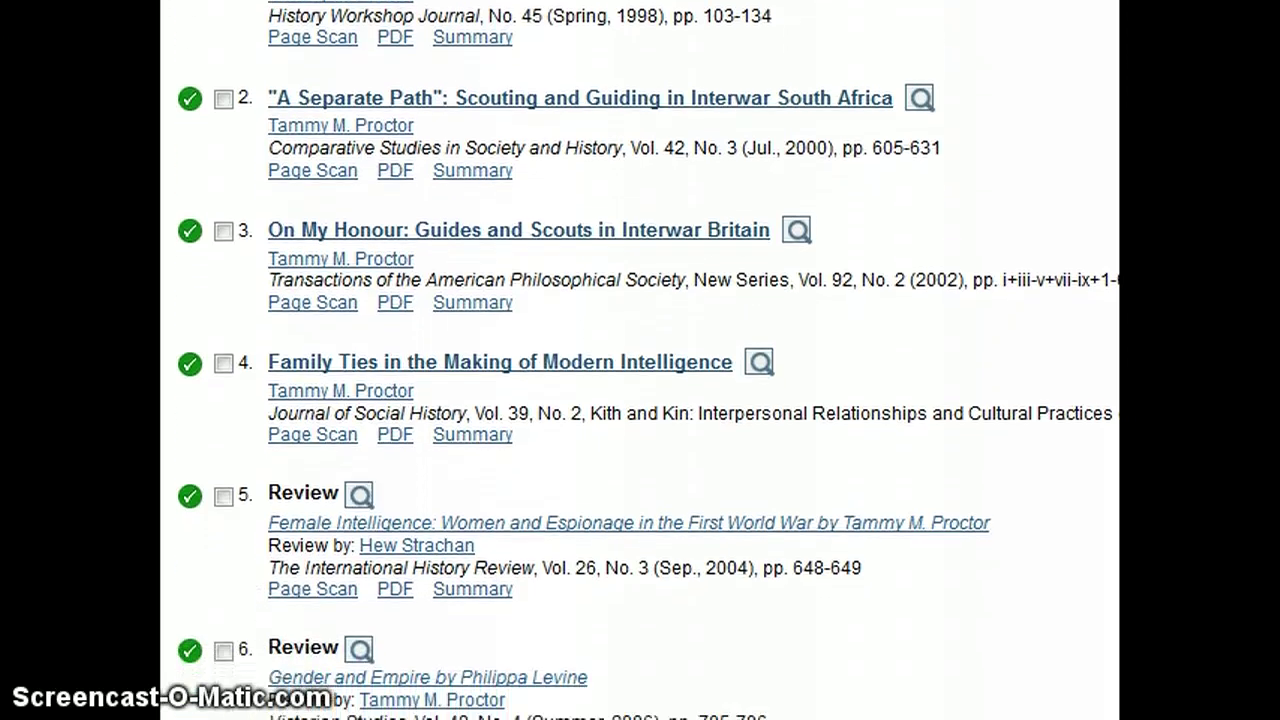
{"action": "scroll", "coordinate": [640, 360], "scroll_direction": "down", "scroll_amount": 4}
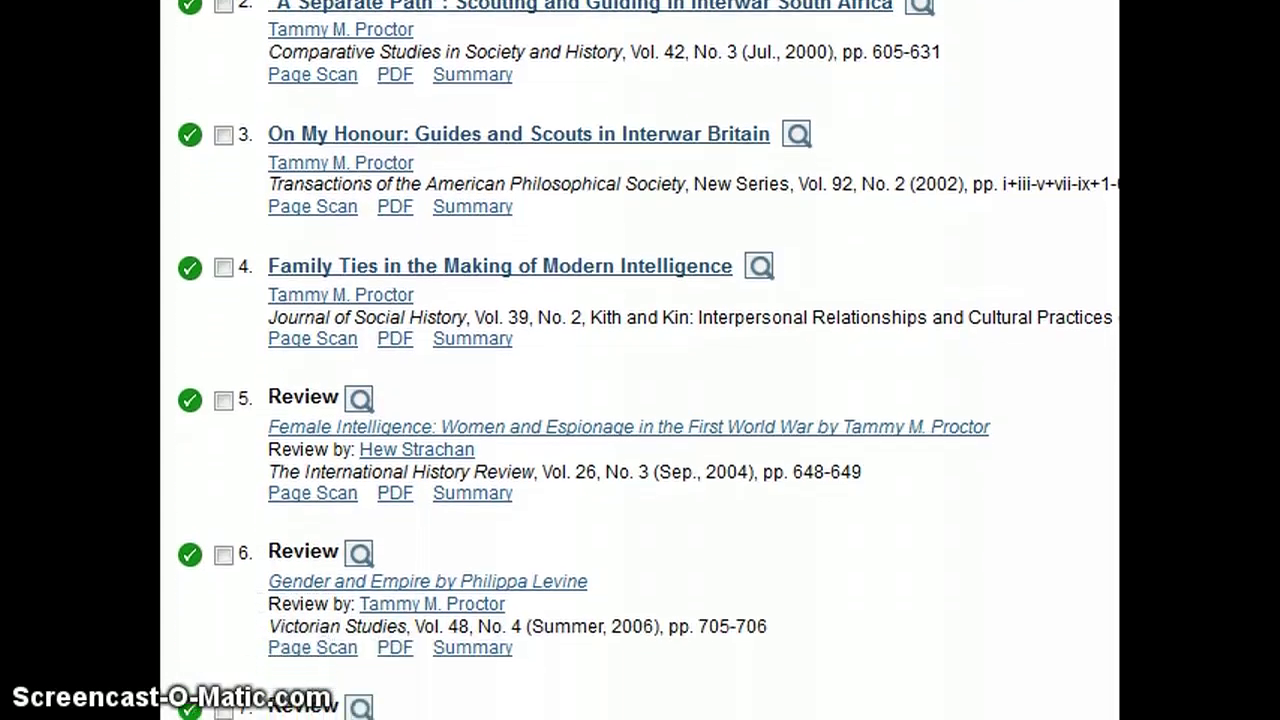
{"action": "scroll", "coordinate": [640, 360], "scroll_direction": "down", "scroll_amount": 4}
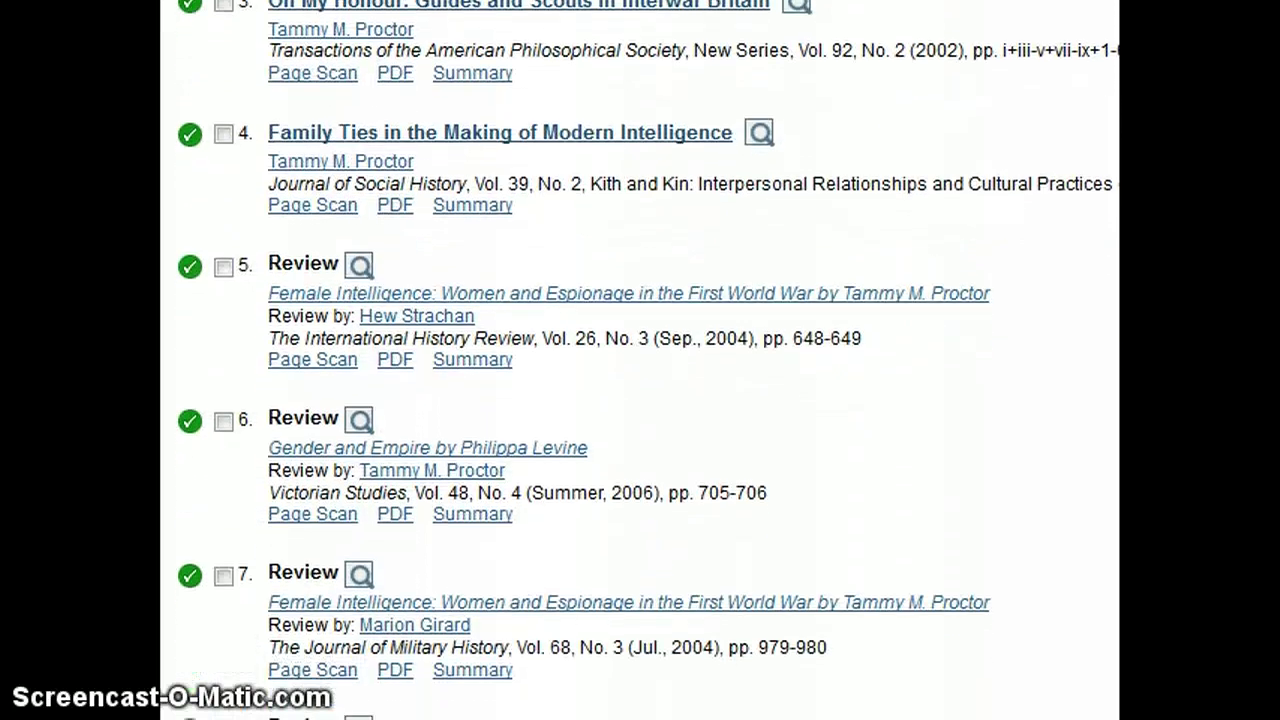
{"action": "scroll", "coordinate": [640, 360], "scroll_direction": "down", "scroll_amount": 5}
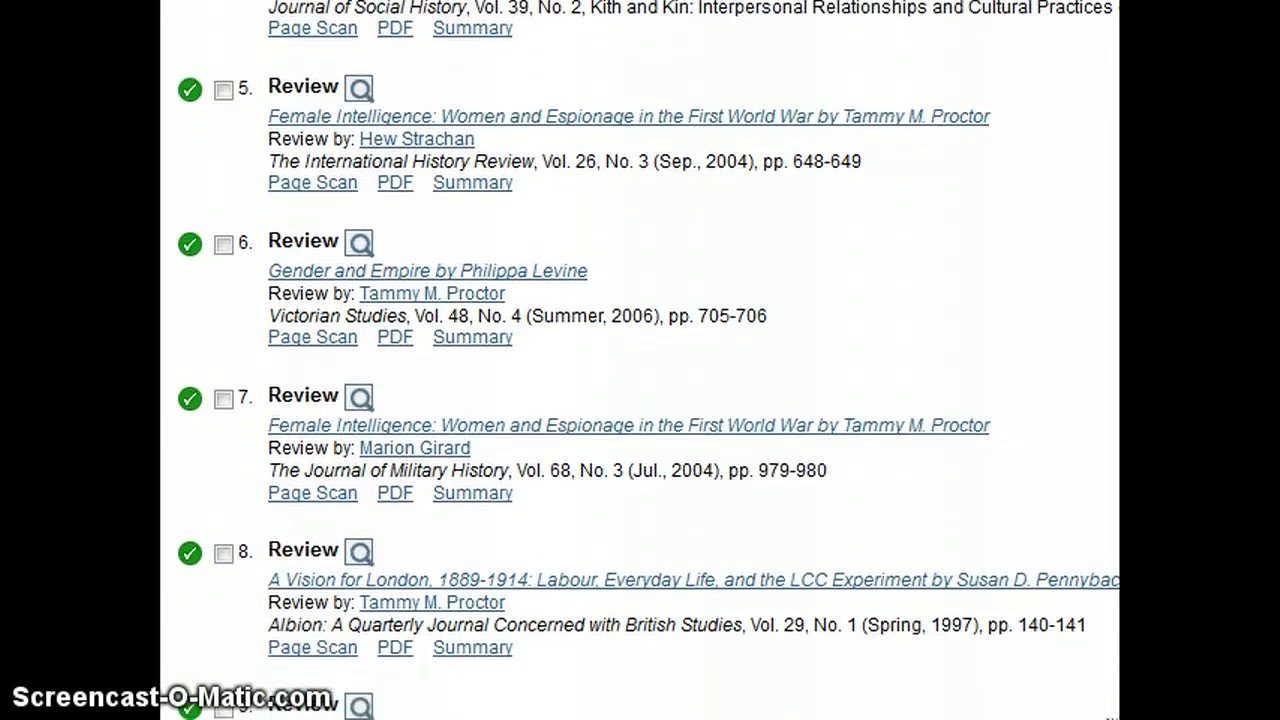
{"action": "scroll", "coordinate": [640, 360], "scroll_direction": "down", "scroll_amount": 4}
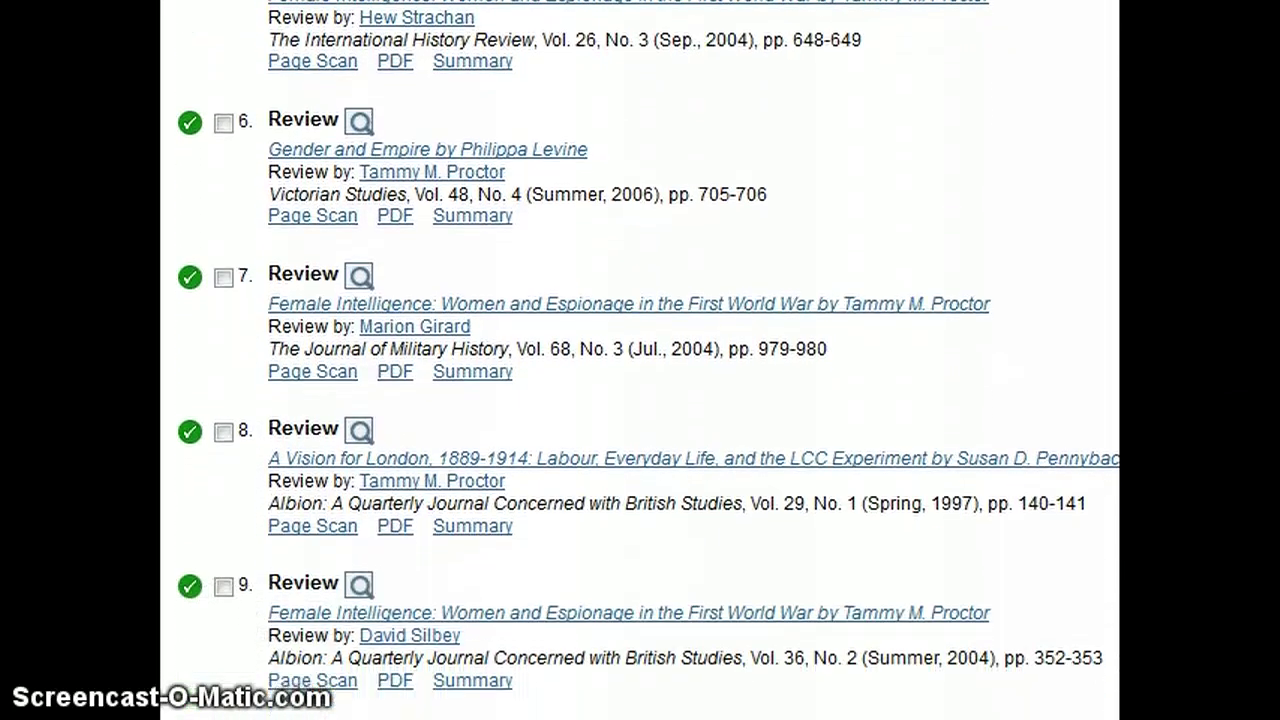
{"action": "scroll", "coordinate": [640, 360], "scroll_direction": "down", "scroll_amount": 1}
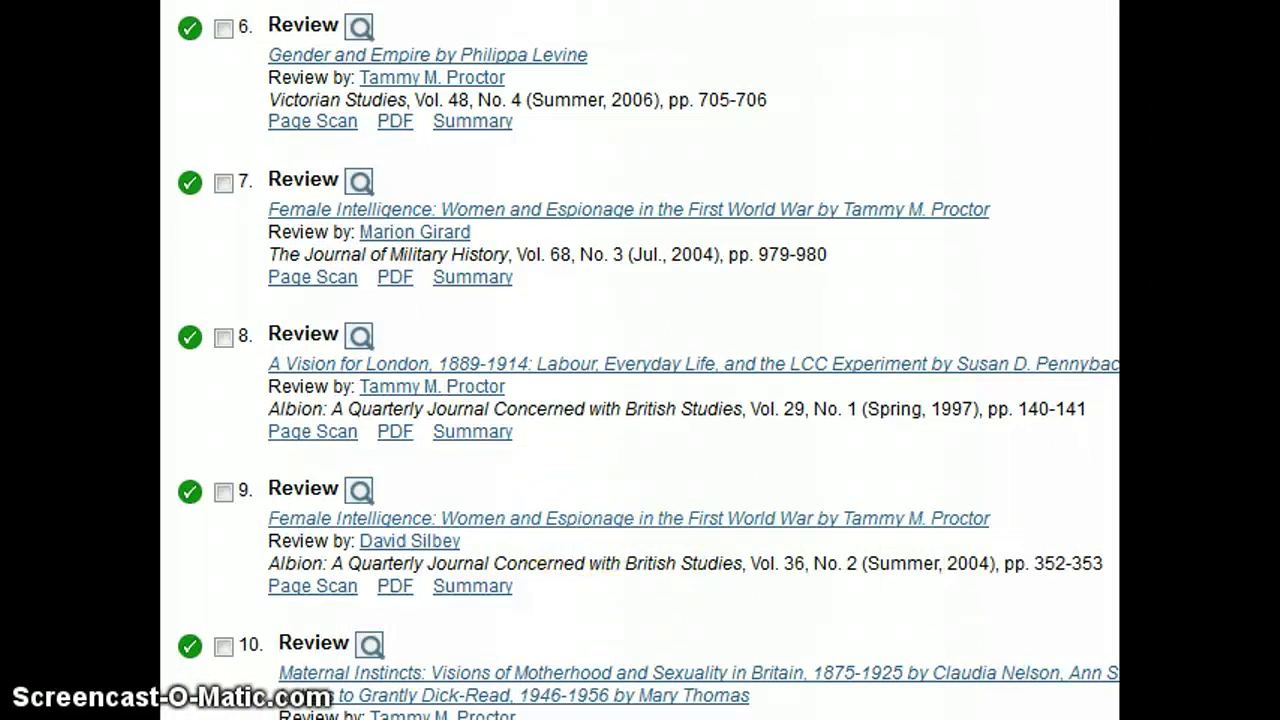
{"action": "scroll", "coordinate": [640, 360], "scroll_direction": "up", "scroll_amount": 1}
{"action": "scroll", "coordinate": [640, 360], "scroll_direction": "down", "scroll_amount": 1}
{"action": "scroll", "coordinate": [640, 360], "scroll_direction": "up", "scroll_amount": 3}
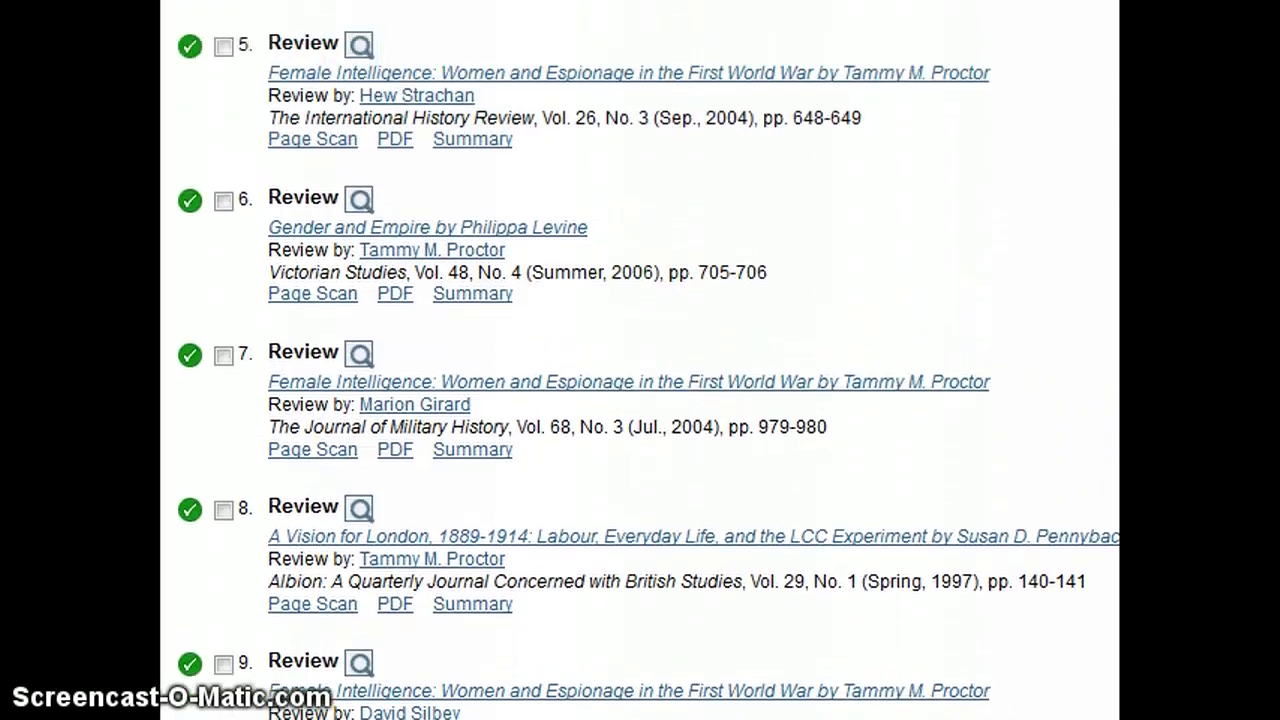
{"action": "scroll", "coordinate": [640, 360], "scroll_direction": "up", "scroll_amount": 8}
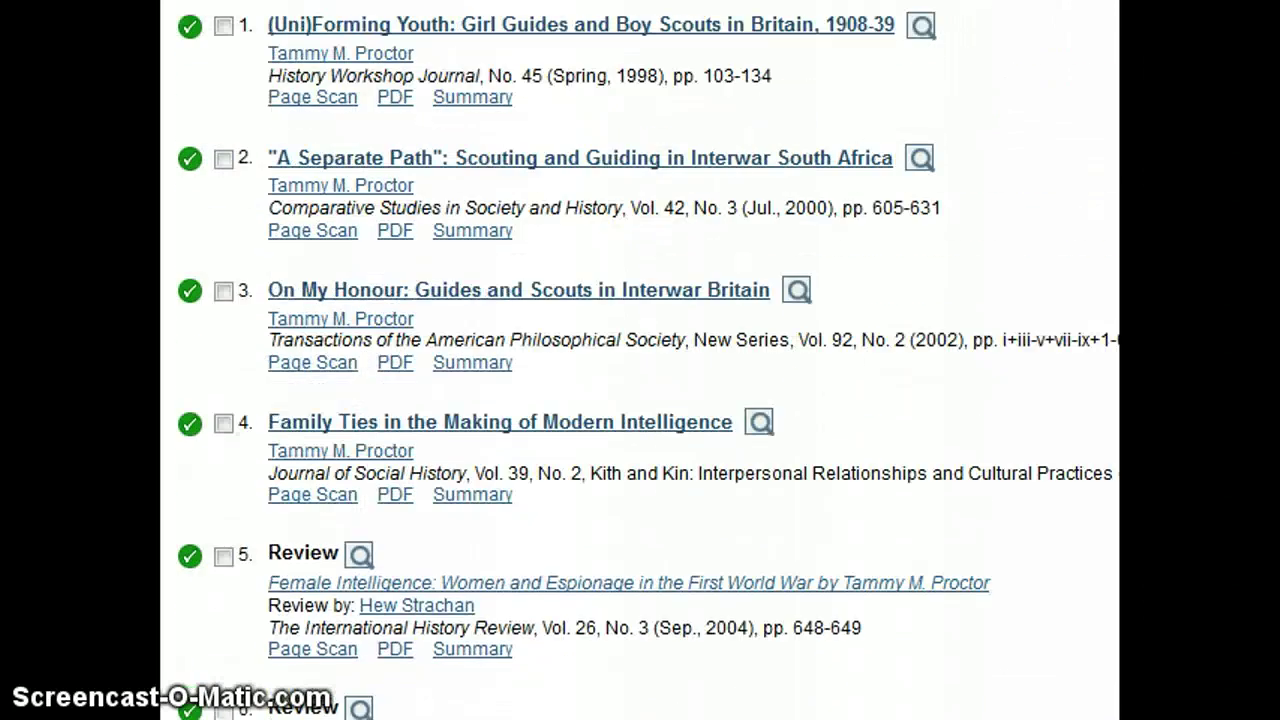
{"action": "scroll", "coordinate": [640, 360], "scroll_direction": "up", "scroll_amount": 8}
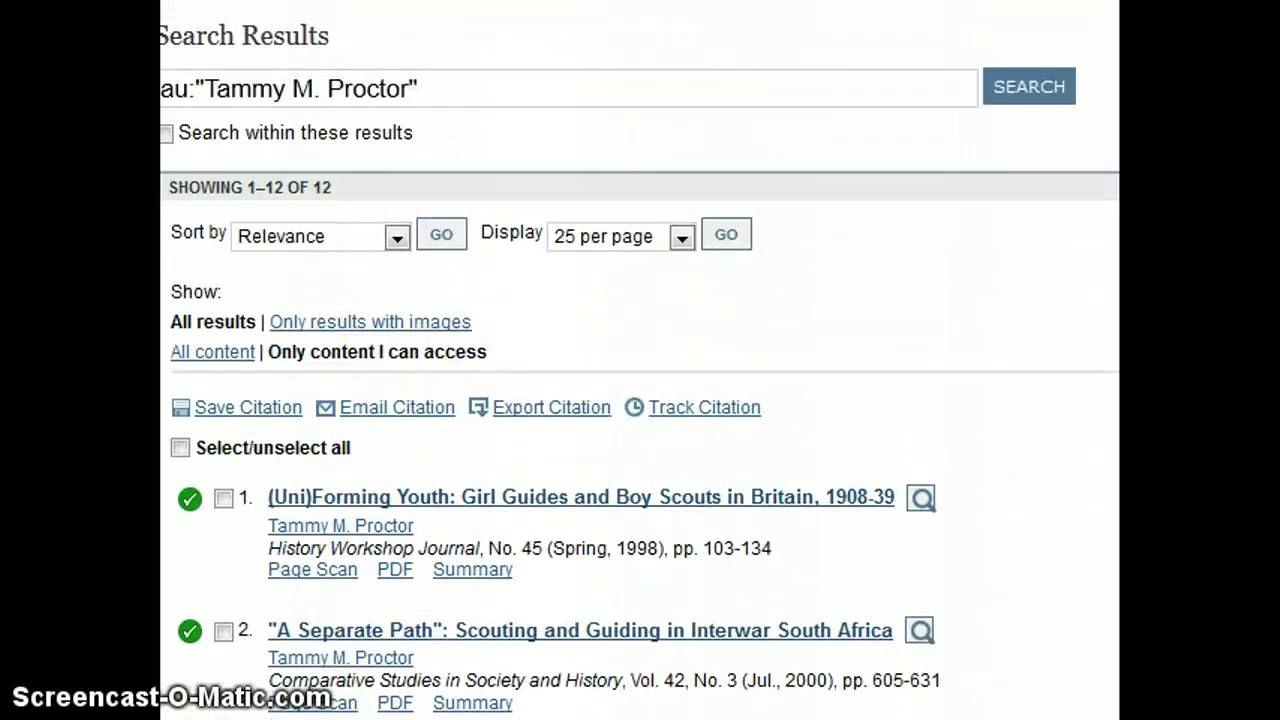
Return to the Boy Scouts results and list works by the author of "Act Your Age: Boyhood, Adolescence, and the Rise of the Boy Scouts of America"
{"action": "key", "text": "alt+Left"}
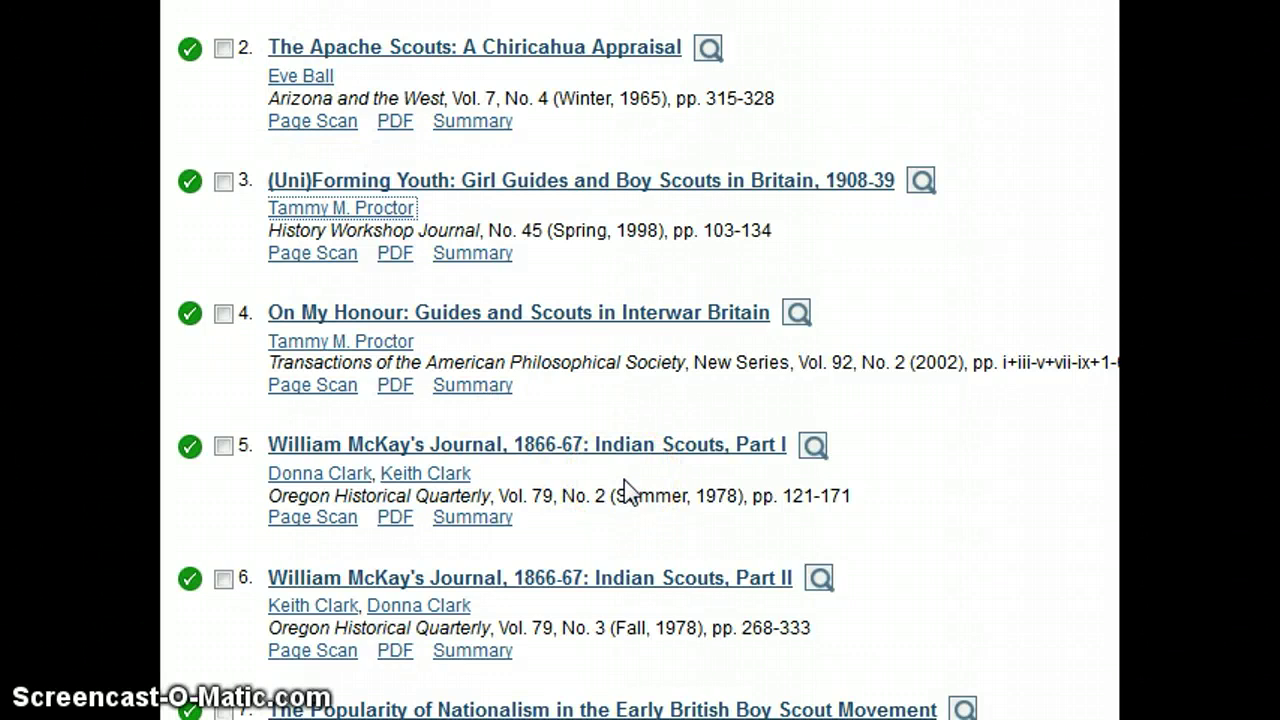
{"action": "scroll", "coordinate": [624, 482], "scroll_direction": "down", "scroll_amount": 5}
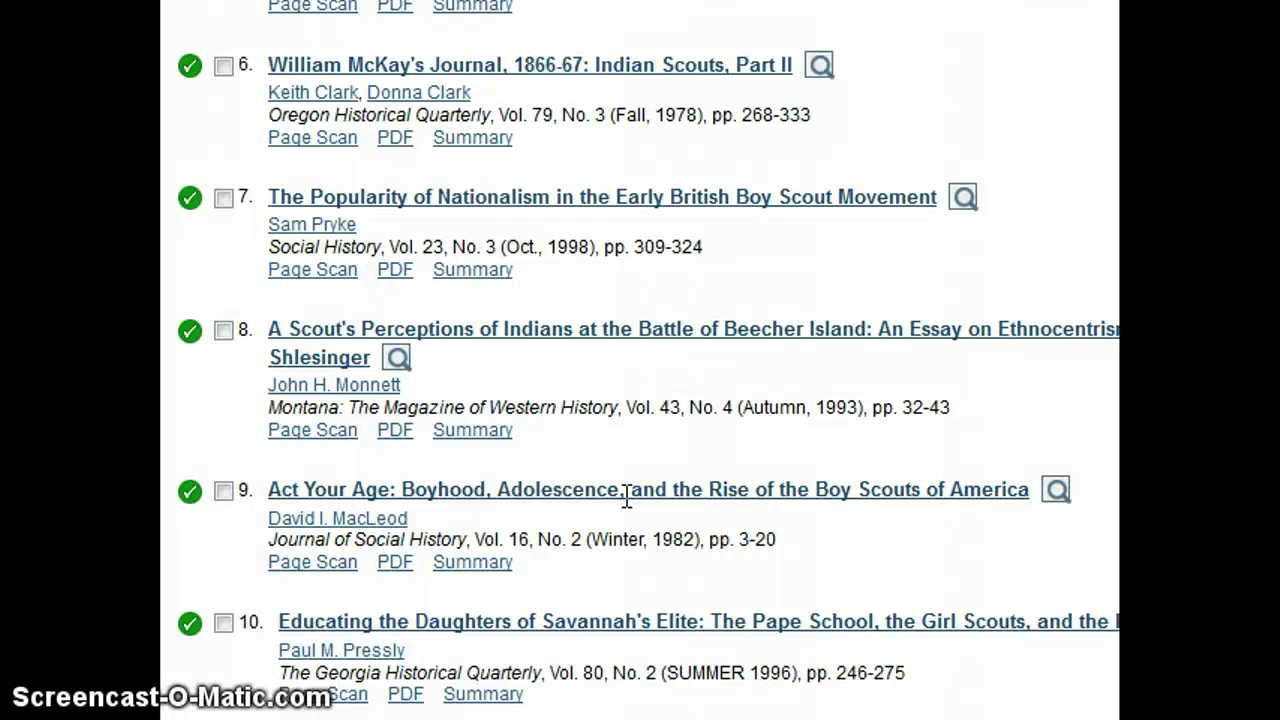
{"action": "scroll", "coordinate": [626, 496], "scroll_direction": "down", "scroll_amount": 2}
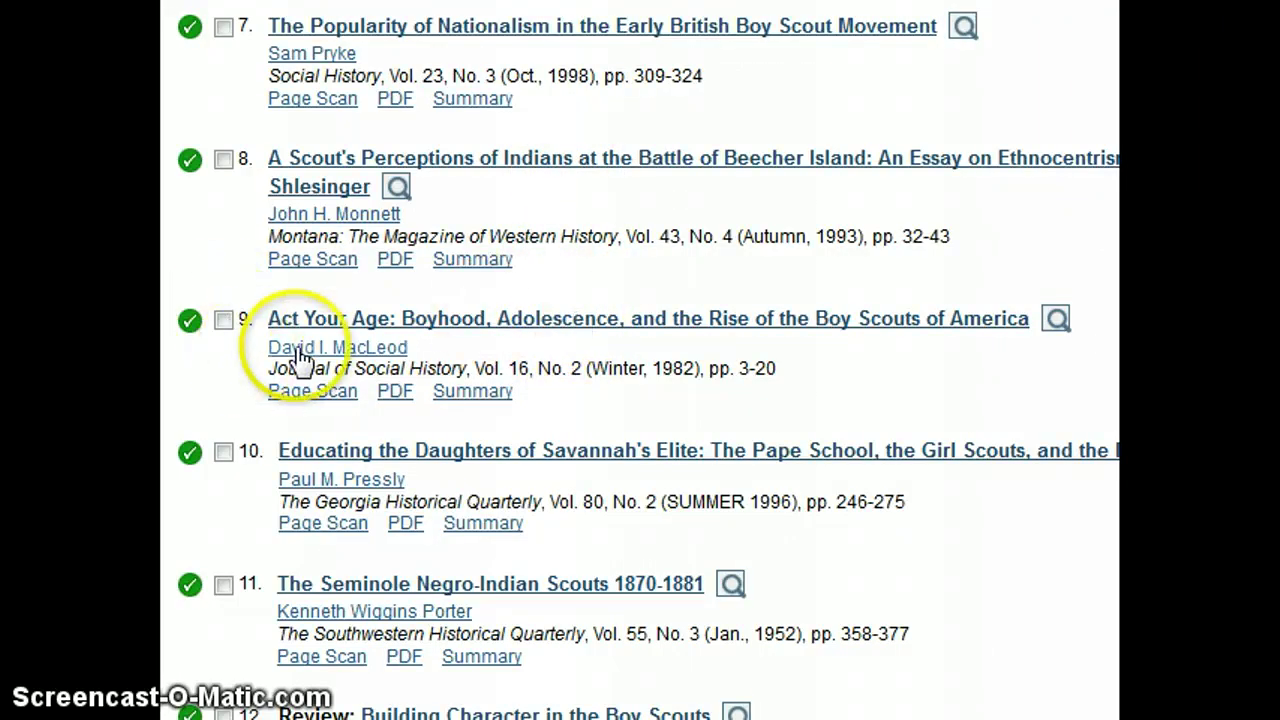
{"action": "left_click", "coordinate": [376, 354]}
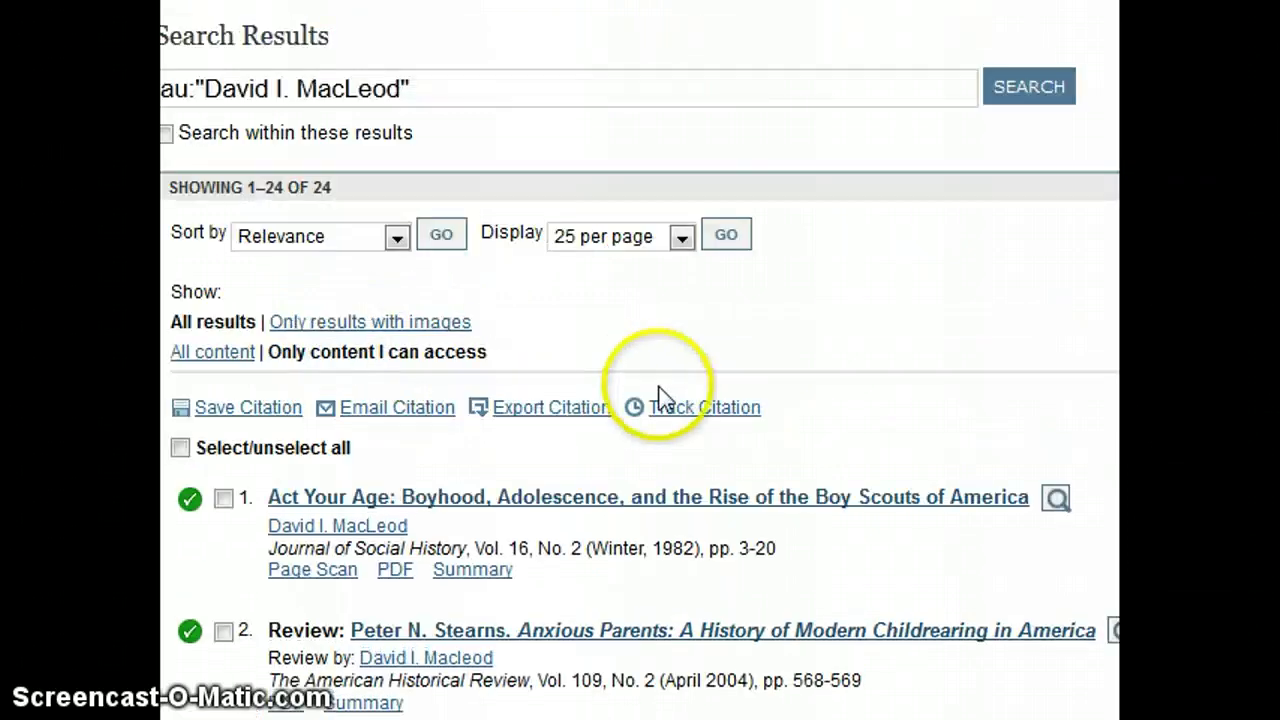
Examine this author's listed articles and book reviews, looking for further items about the Boy Scouts
{"action": "scroll", "coordinate": [840, 420], "scroll_direction": "down", "scroll_amount": 3}
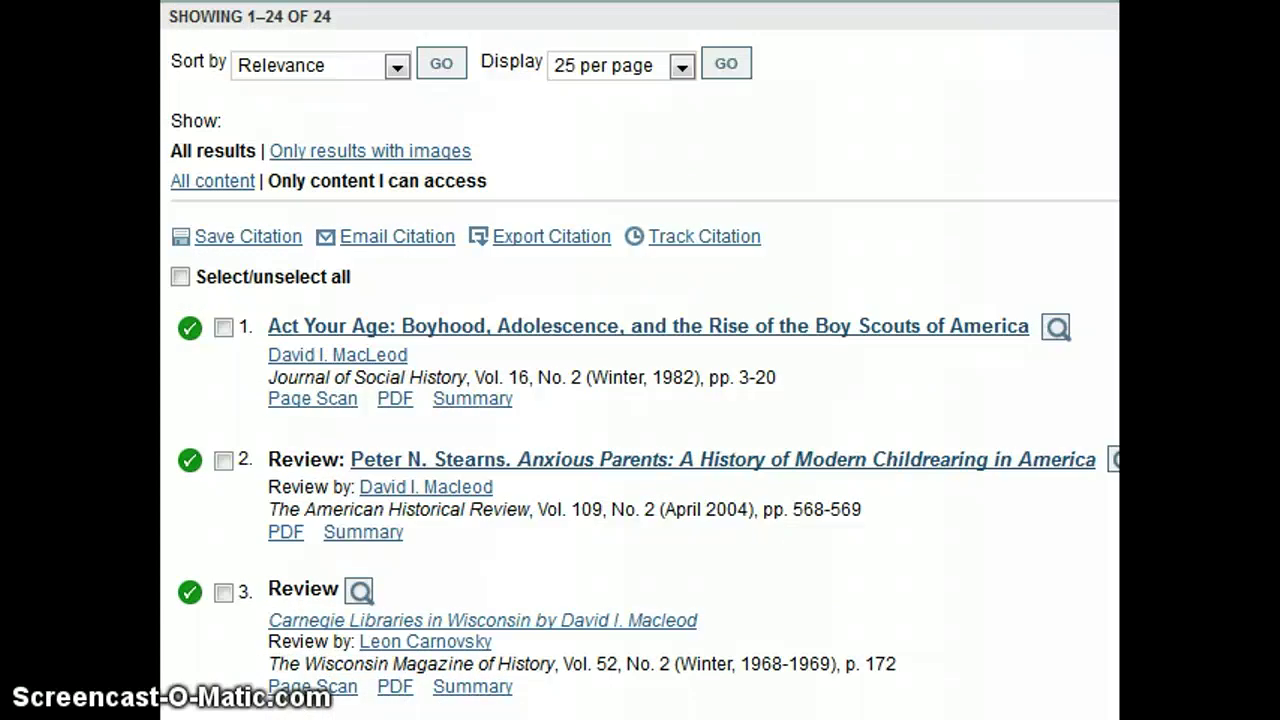
{"action": "scroll", "coordinate": [640, 360], "scroll_direction": "down", "scroll_amount": 4}
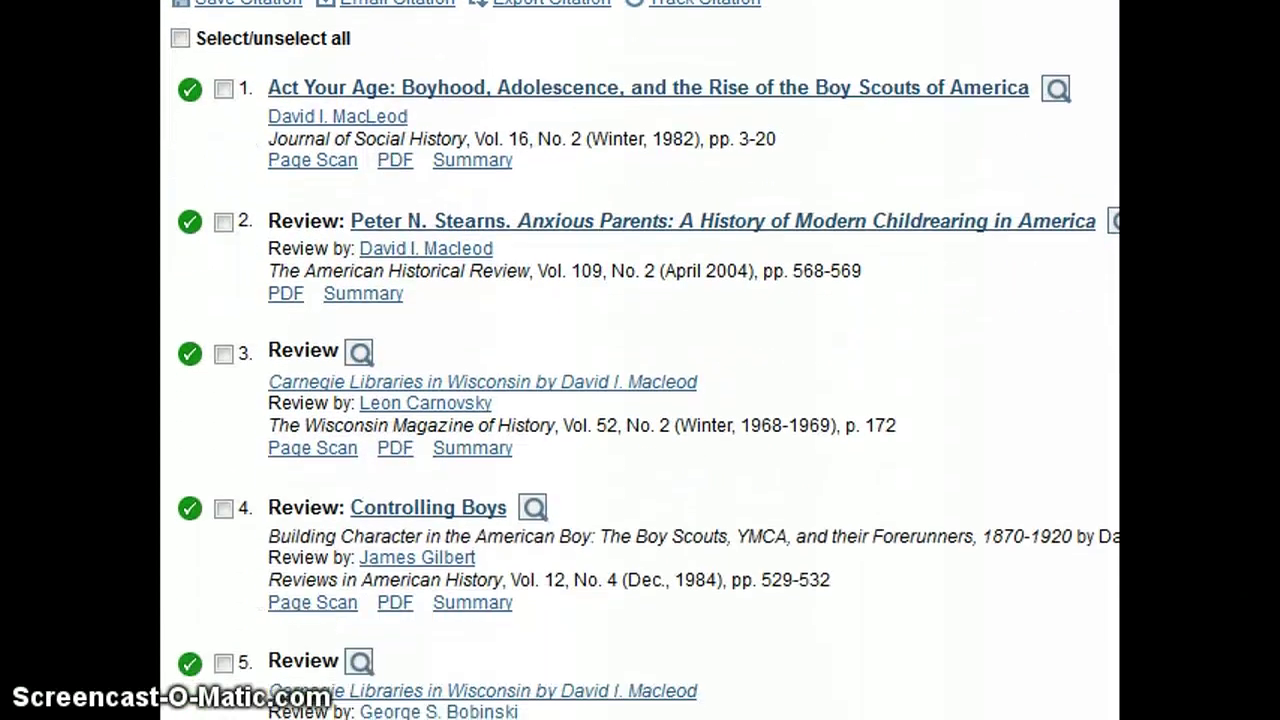
{"action": "scroll", "coordinate": [640, 360], "scroll_direction": "down", "scroll_amount": 3}
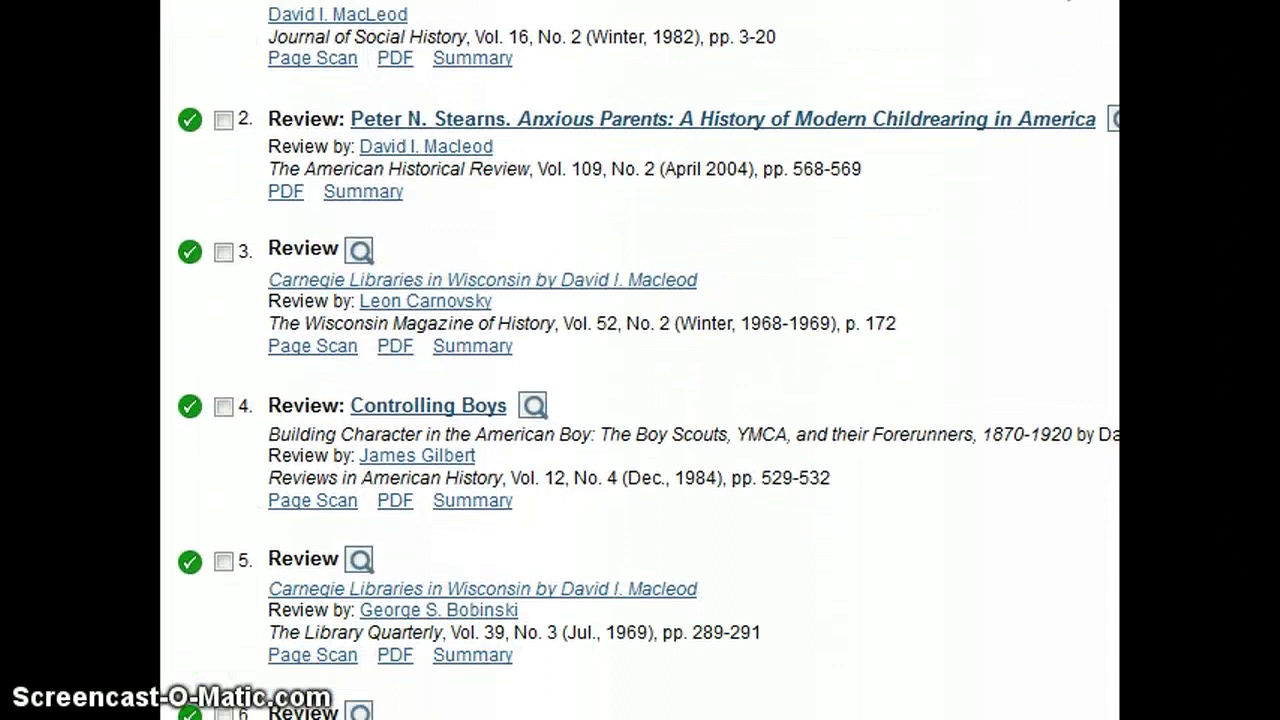
{"action": "scroll", "coordinate": [640, 360], "scroll_direction": "up", "scroll_amount": 5}
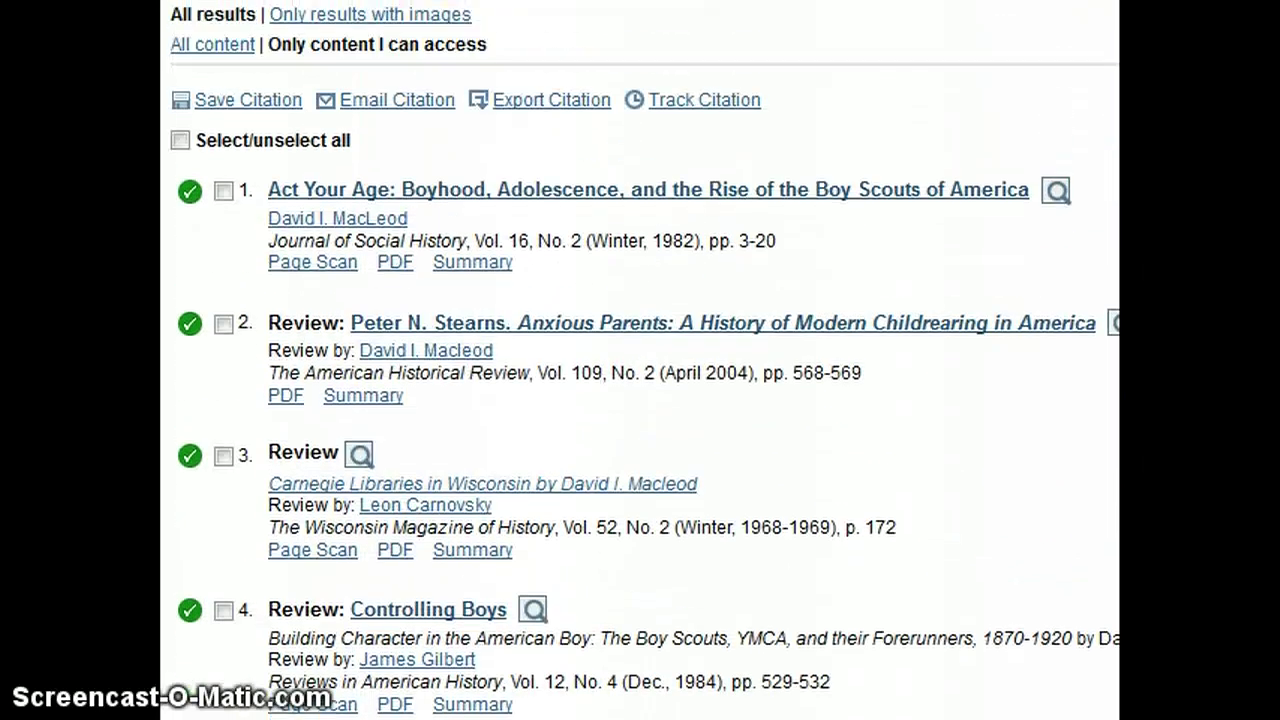
{"action": "scroll", "coordinate": [640, 360], "scroll_direction": "down", "scroll_amount": 3}
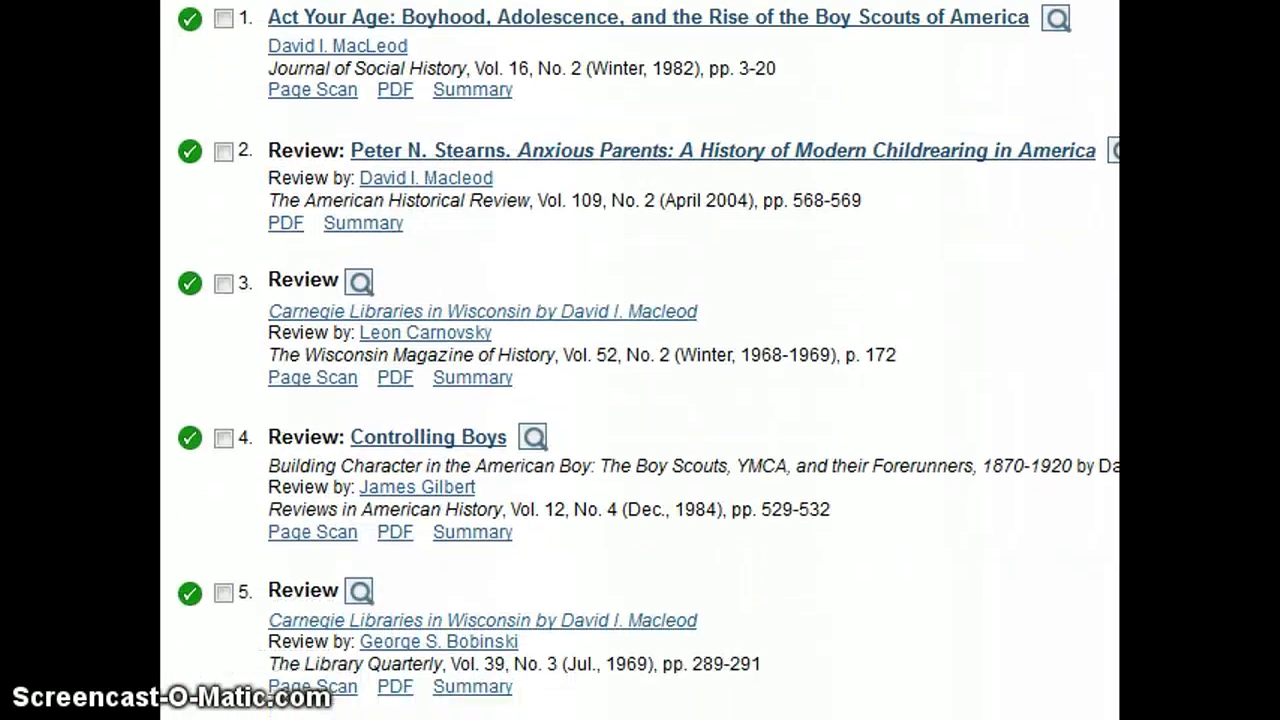
{"action": "scroll", "coordinate": [640, 360], "scroll_direction": "up", "scroll_amount": 2}
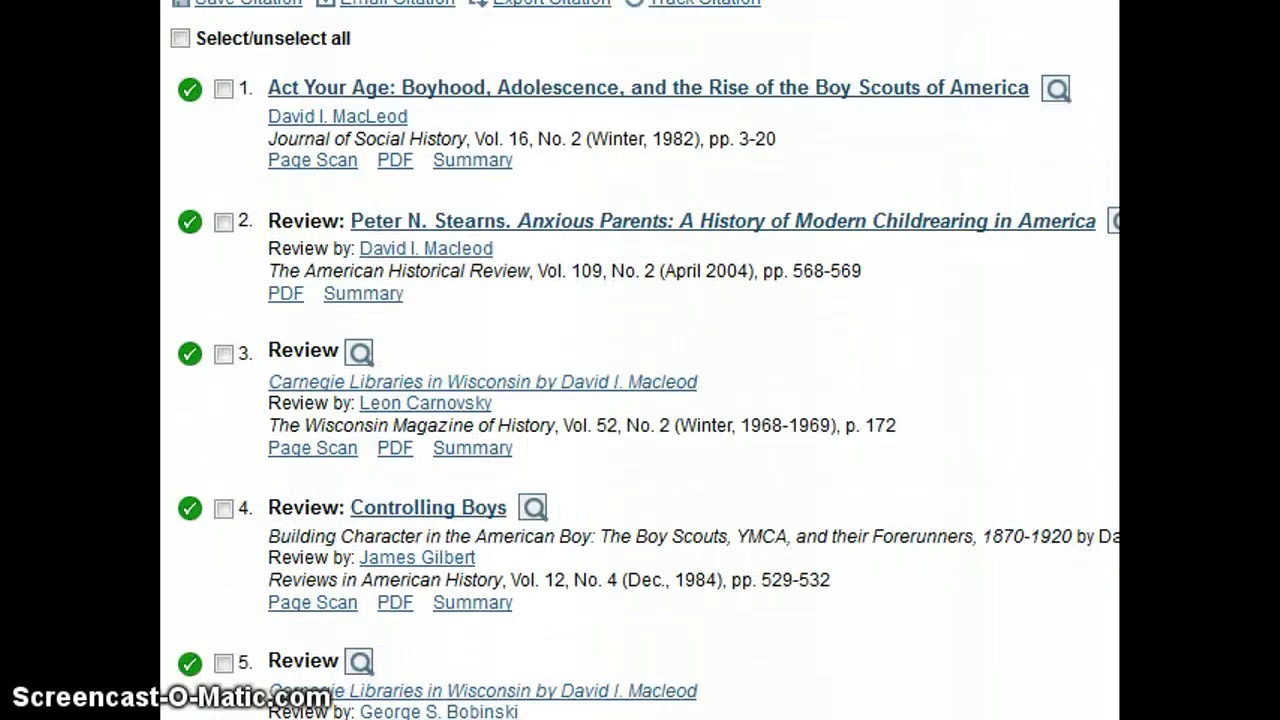
{"action": "scroll", "coordinate": [640, 360], "scroll_direction": "down", "scroll_amount": 3}
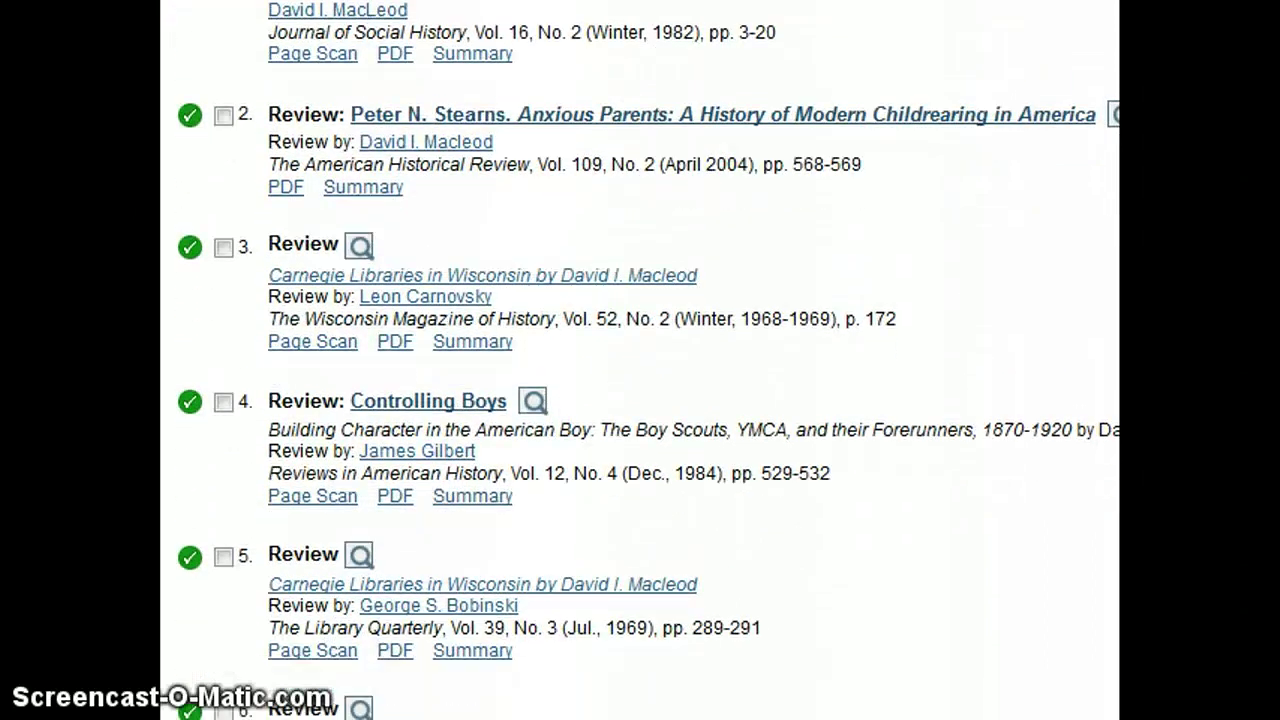
{"action": "scroll", "coordinate": [640, 360], "scroll_direction": "down", "scroll_amount": 2}
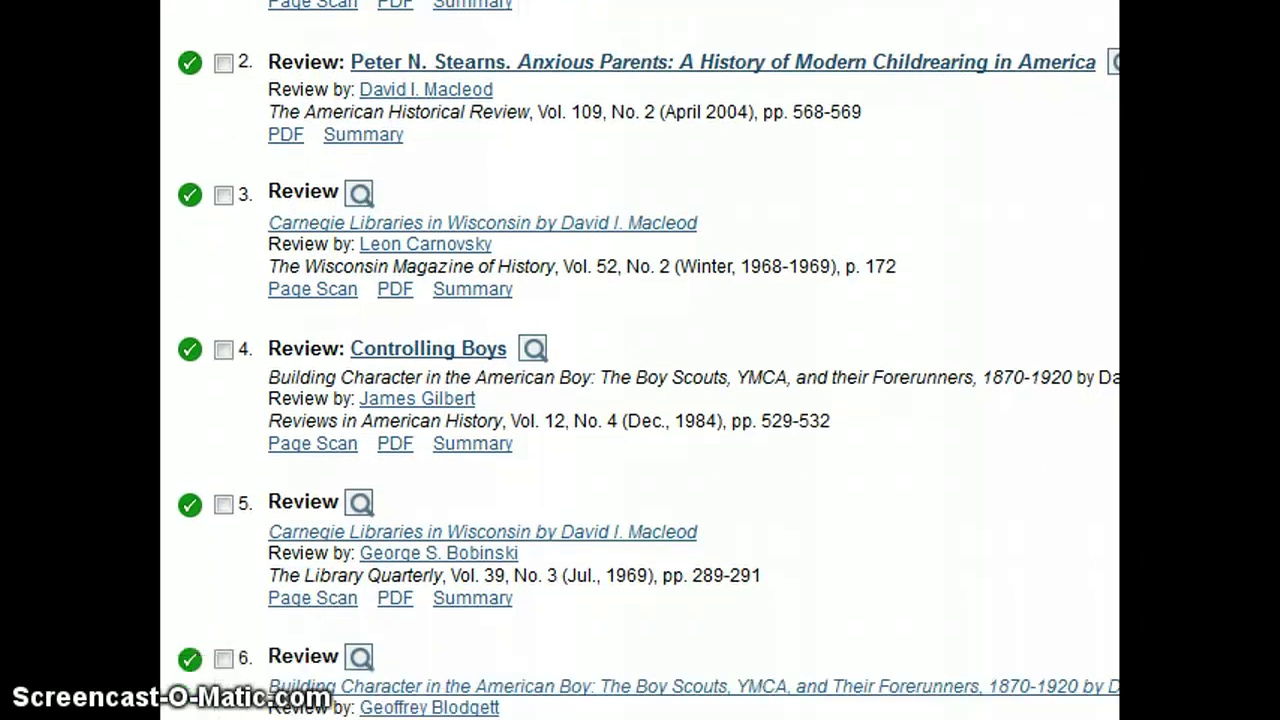
{"action": "scroll", "coordinate": [640, 360], "scroll_direction": "down", "scroll_amount": 4}
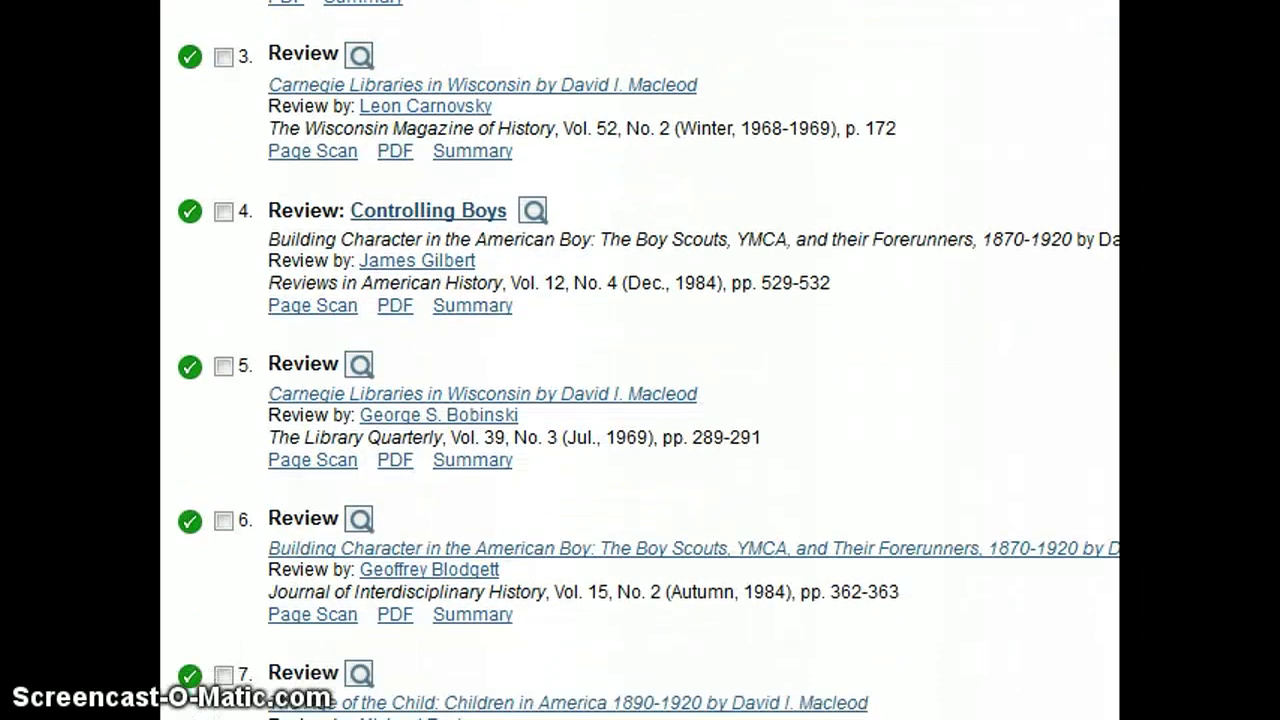
{"action": "scroll", "coordinate": [640, 360], "scroll_direction": "down", "scroll_amount": 3}
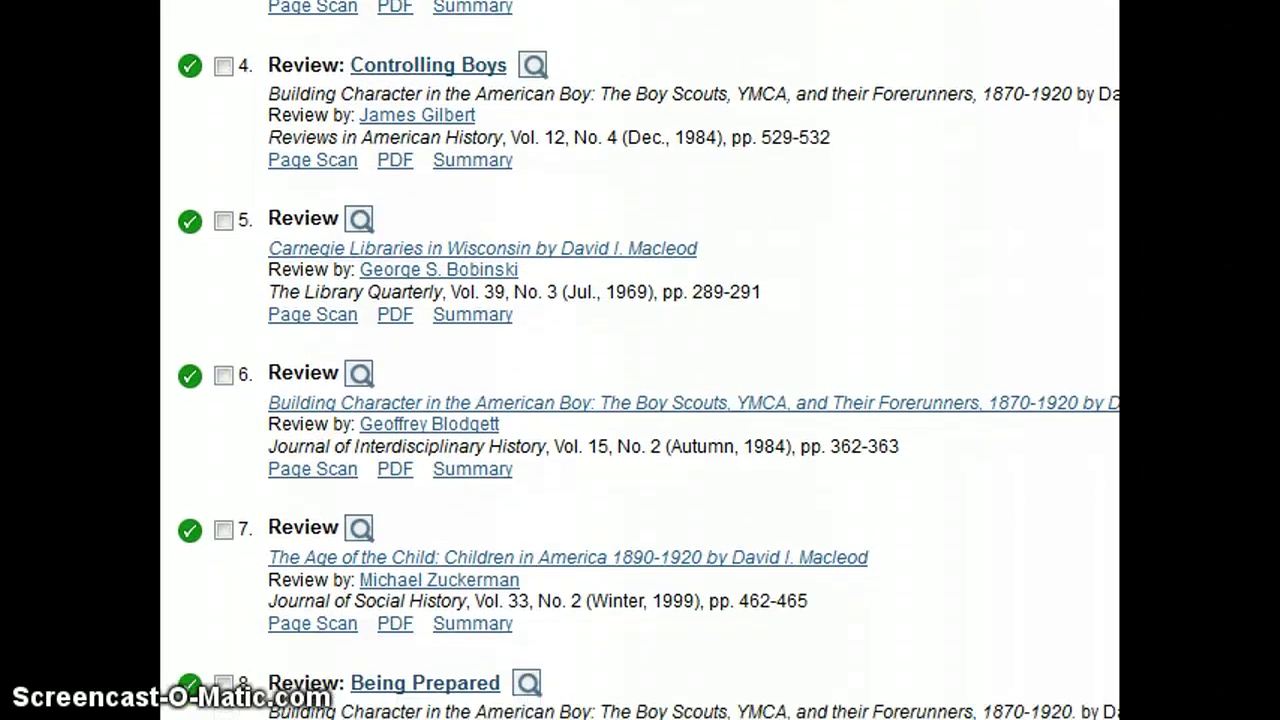
{"action": "scroll", "coordinate": [640, 360], "scroll_direction": "down", "scroll_amount": 5}
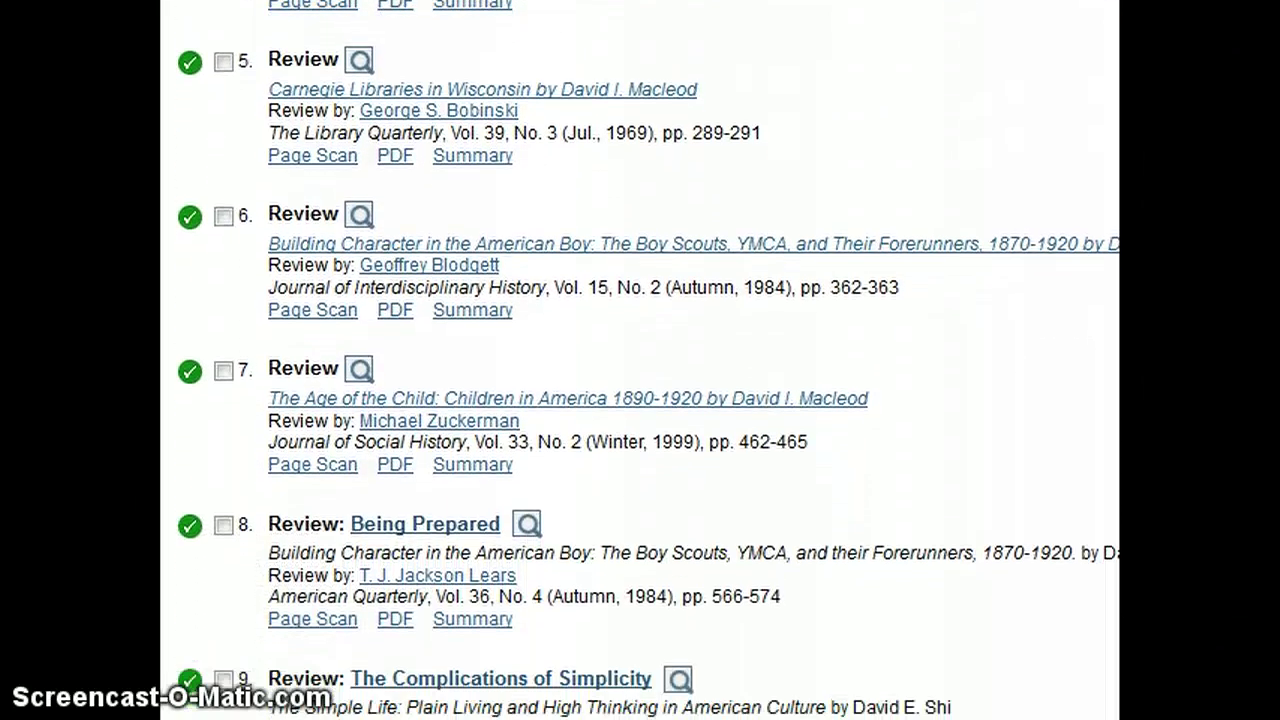
{"action": "scroll", "coordinate": [640, 360], "scroll_direction": "down", "scroll_amount": 3}
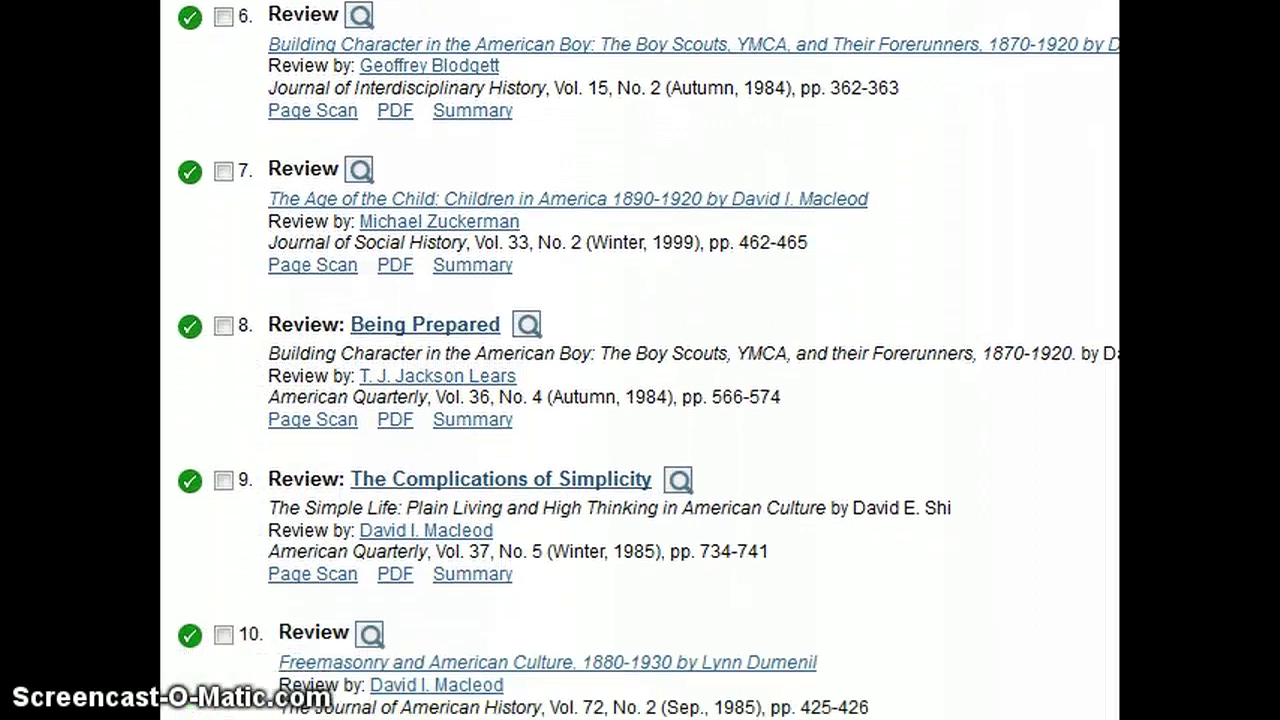
{"action": "scroll", "coordinate": [640, 360], "scroll_direction": "down", "scroll_amount": 9}
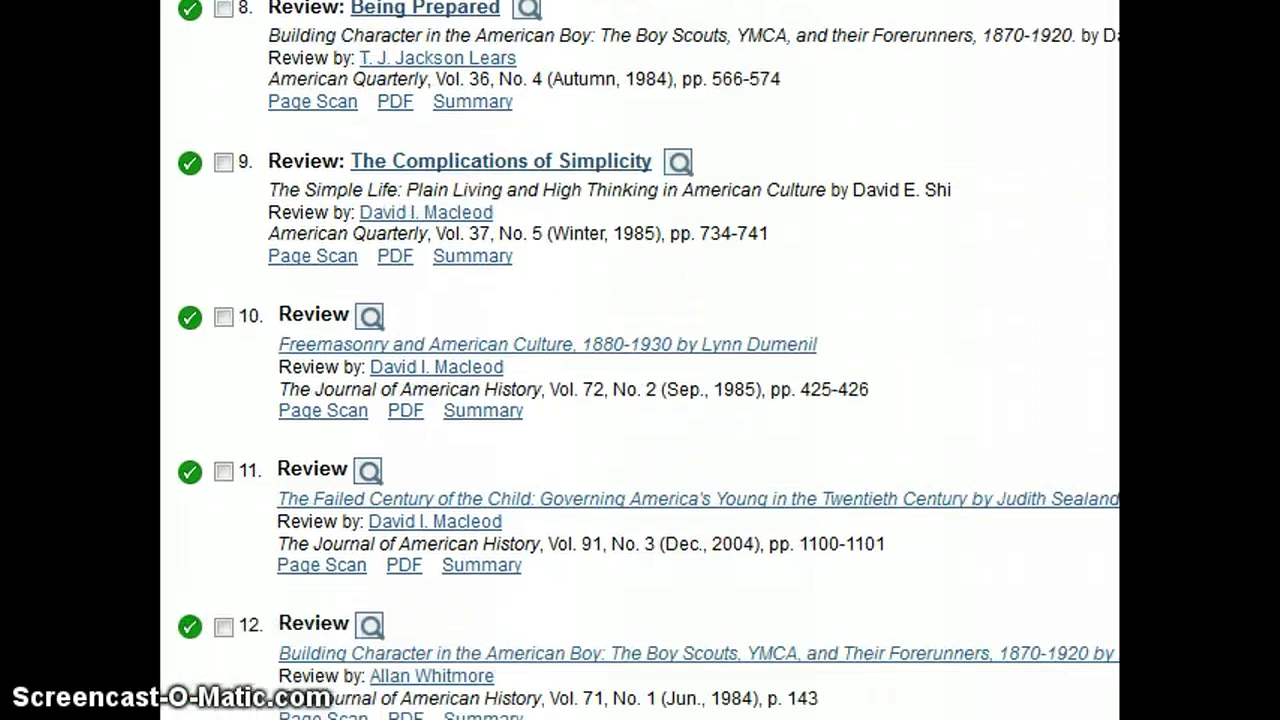
{"action": "scroll", "coordinate": [640, 360], "scroll_direction": "down", "scroll_amount": 2}
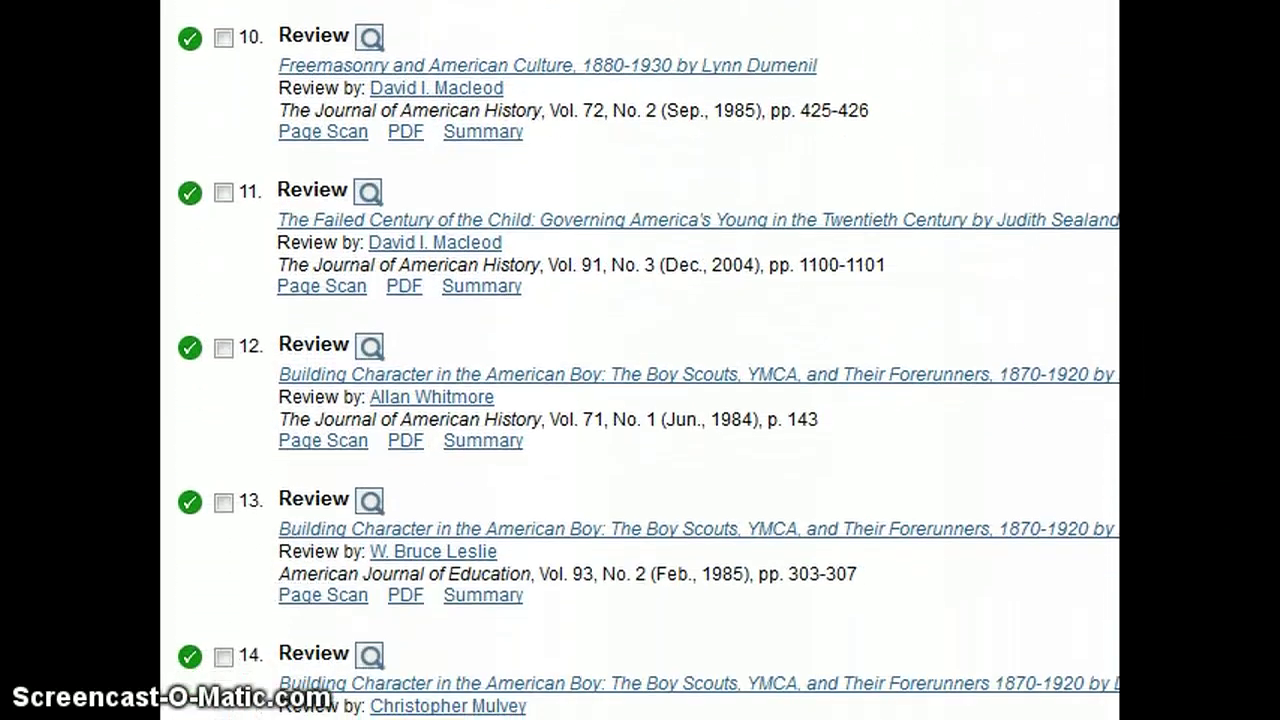
Look through the rest of this author's results for reviews of "Building Character in the American Boy" and return to the start of the list
{"action": "scroll", "coordinate": [640, 360], "scroll_direction": "down", "scroll_amount": 6}
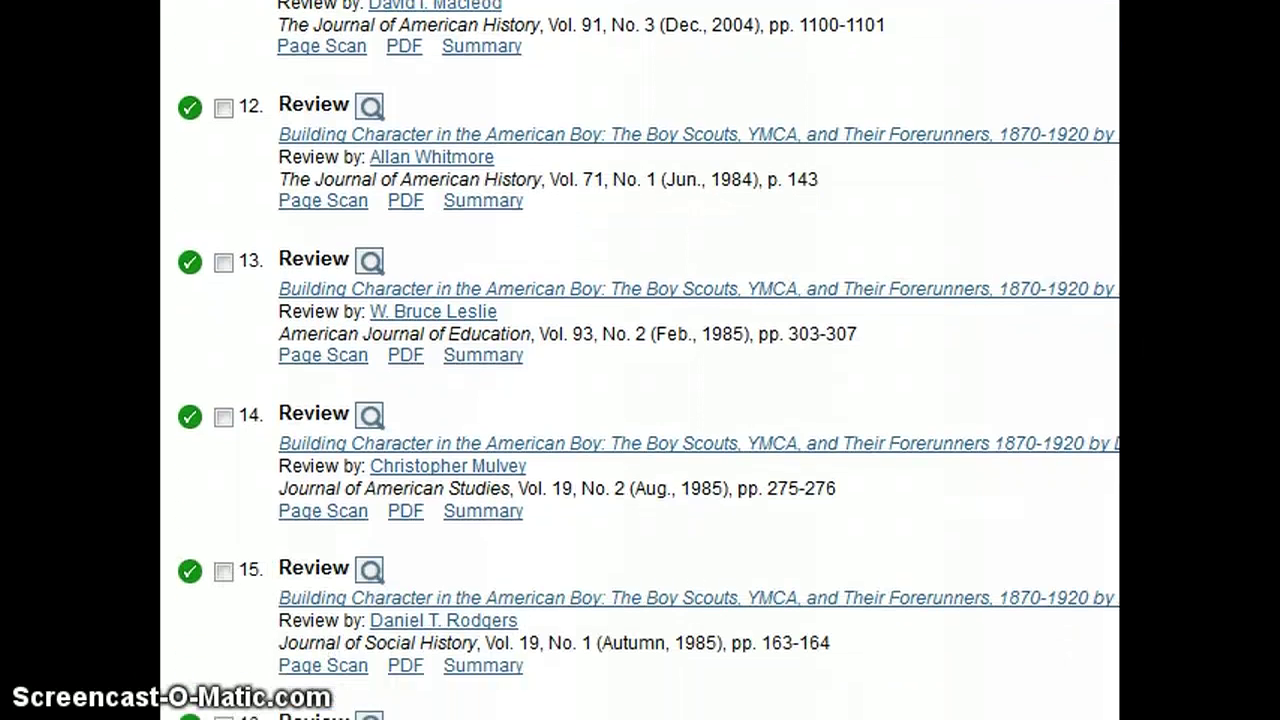
{"action": "scroll", "coordinate": [640, 360], "scroll_direction": "down", "scroll_amount": 1}
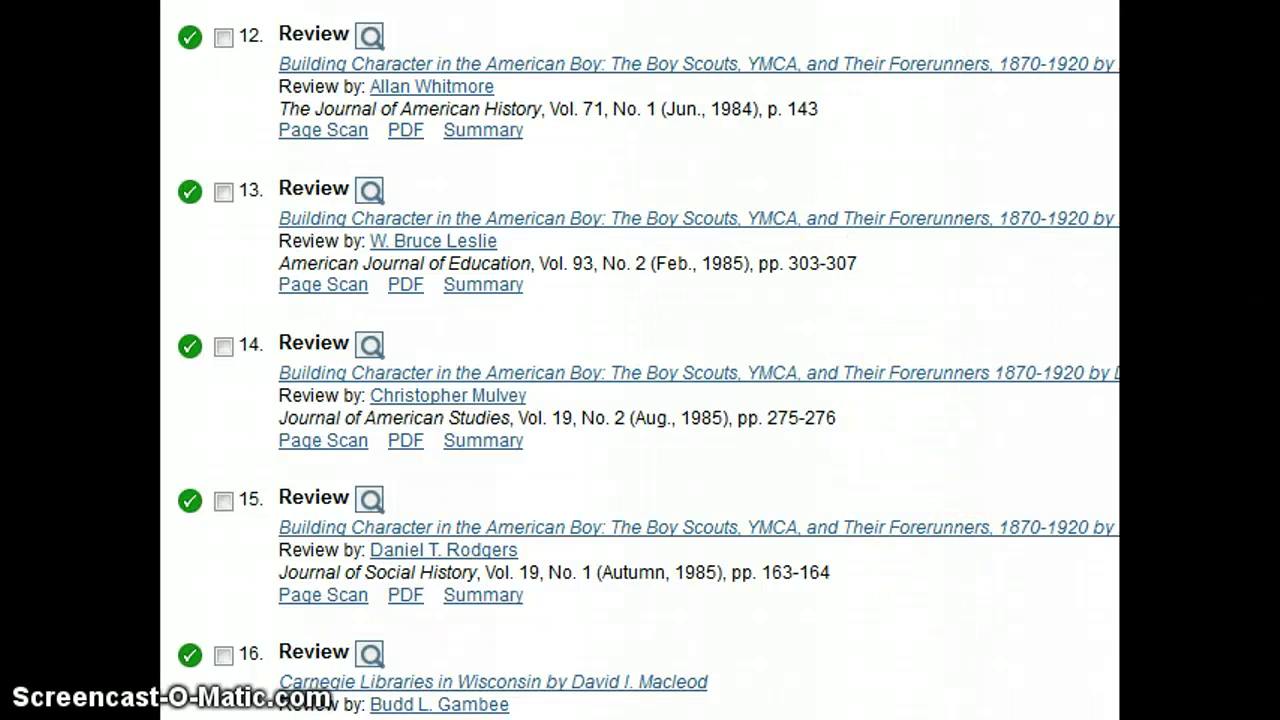
{"action": "scroll", "coordinate": [640, 360], "scroll_direction": "down", "scroll_amount": 10}
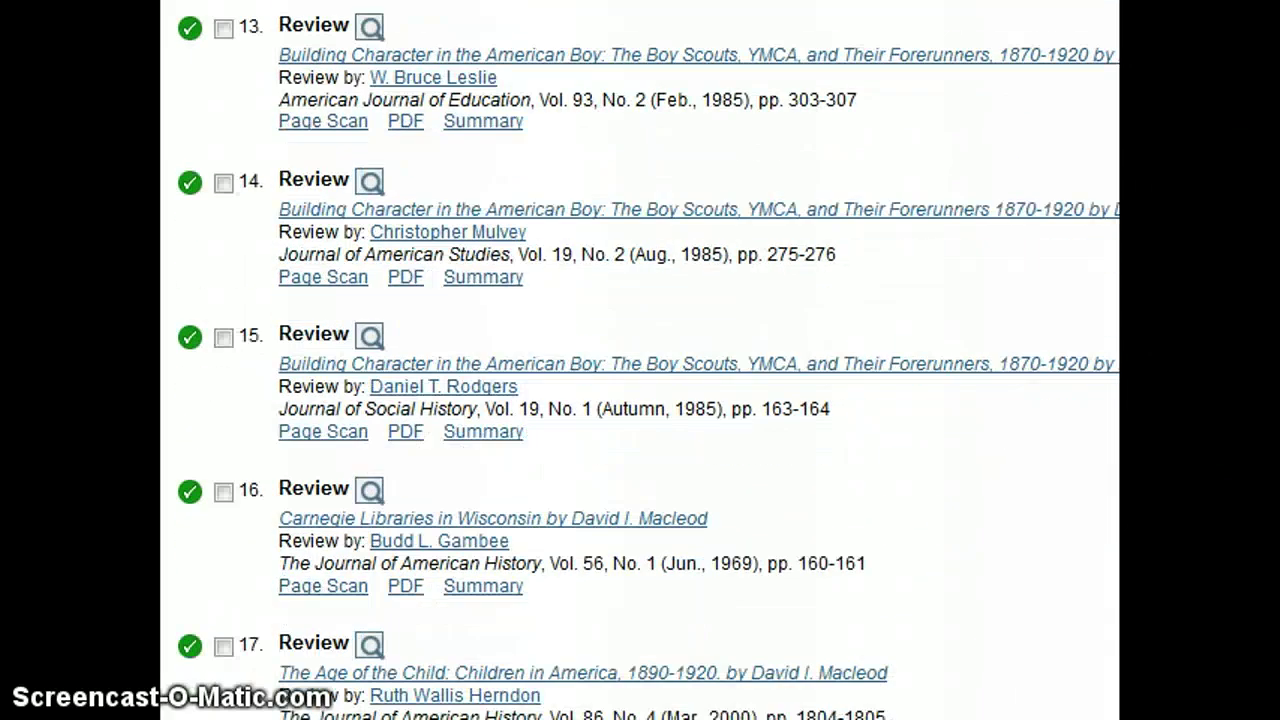
{"action": "scroll", "coordinate": [640, 360], "scroll_direction": "down", "scroll_amount": 6}
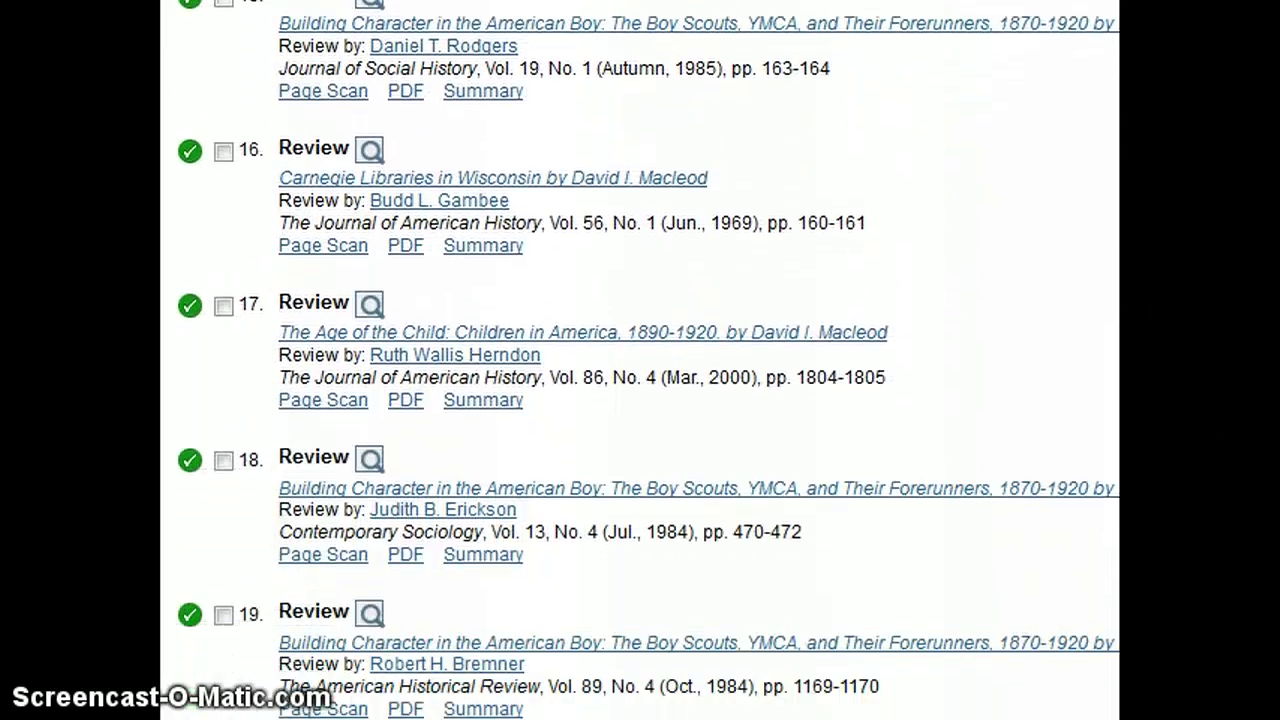
{"action": "scroll", "coordinate": [640, 360], "scroll_direction": "down", "scroll_amount": 5}
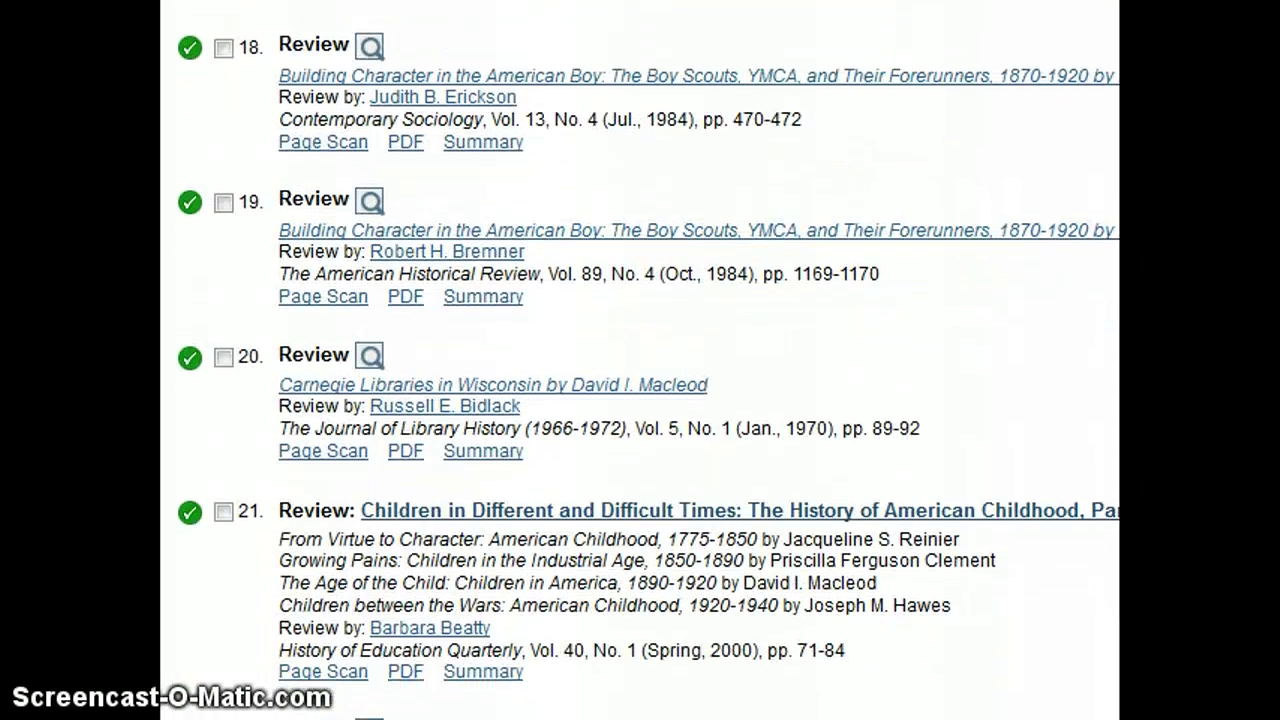
{"action": "scroll", "coordinate": [640, 360], "scroll_direction": "down", "scroll_amount": 1}
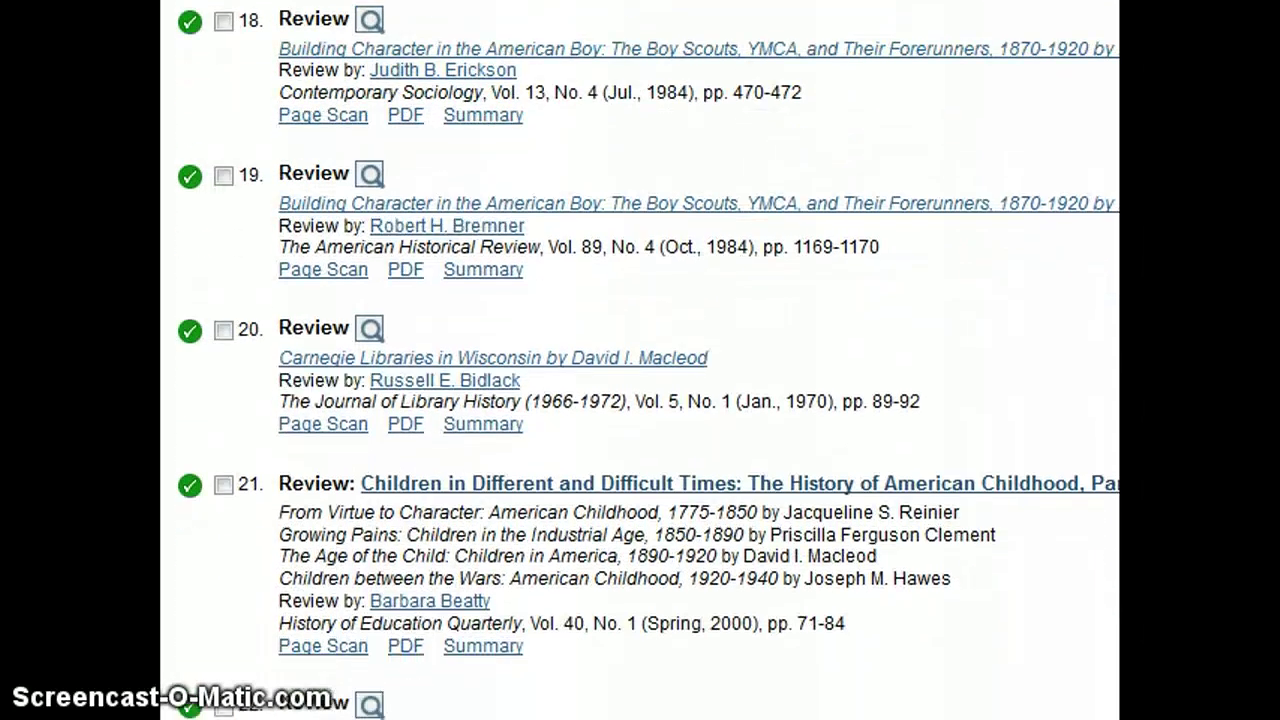
{"action": "scroll", "coordinate": [640, 360], "scroll_direction": "up", "scroll_amount": 20}
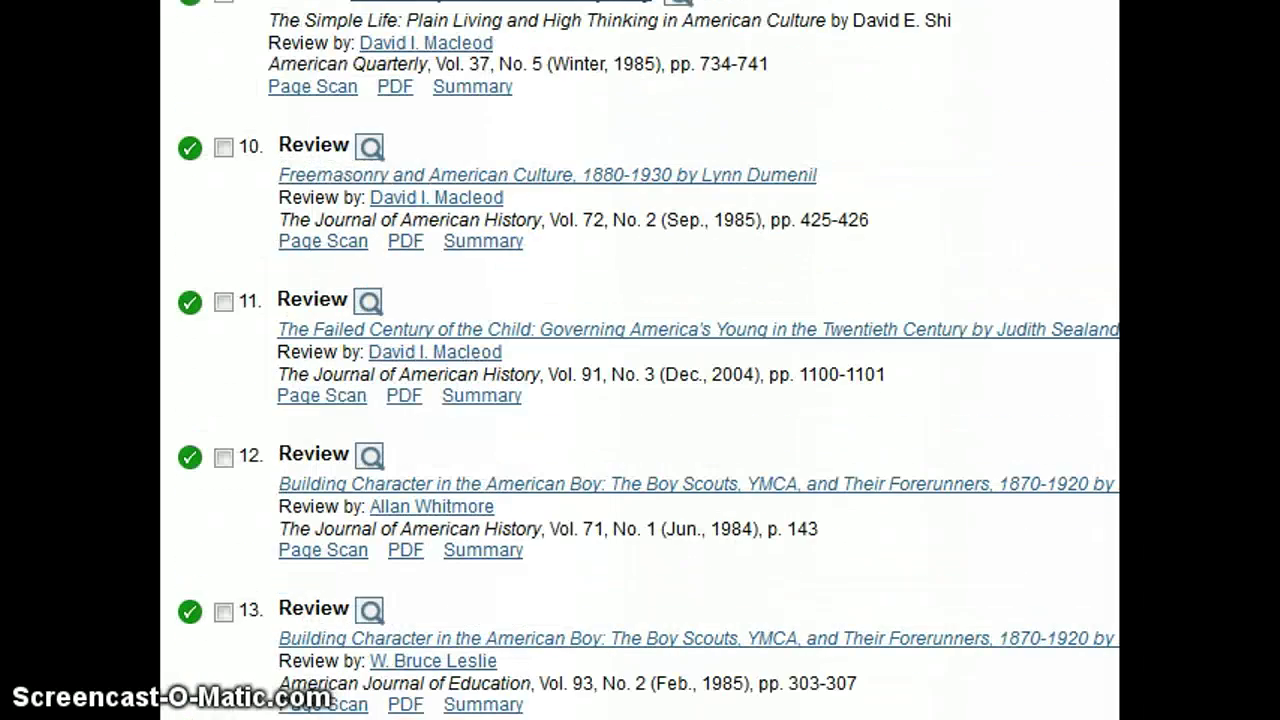
{"action": "scroll", "coordinate": [640, 360], "scroll_direction": "up", "scroll_amount": 20}
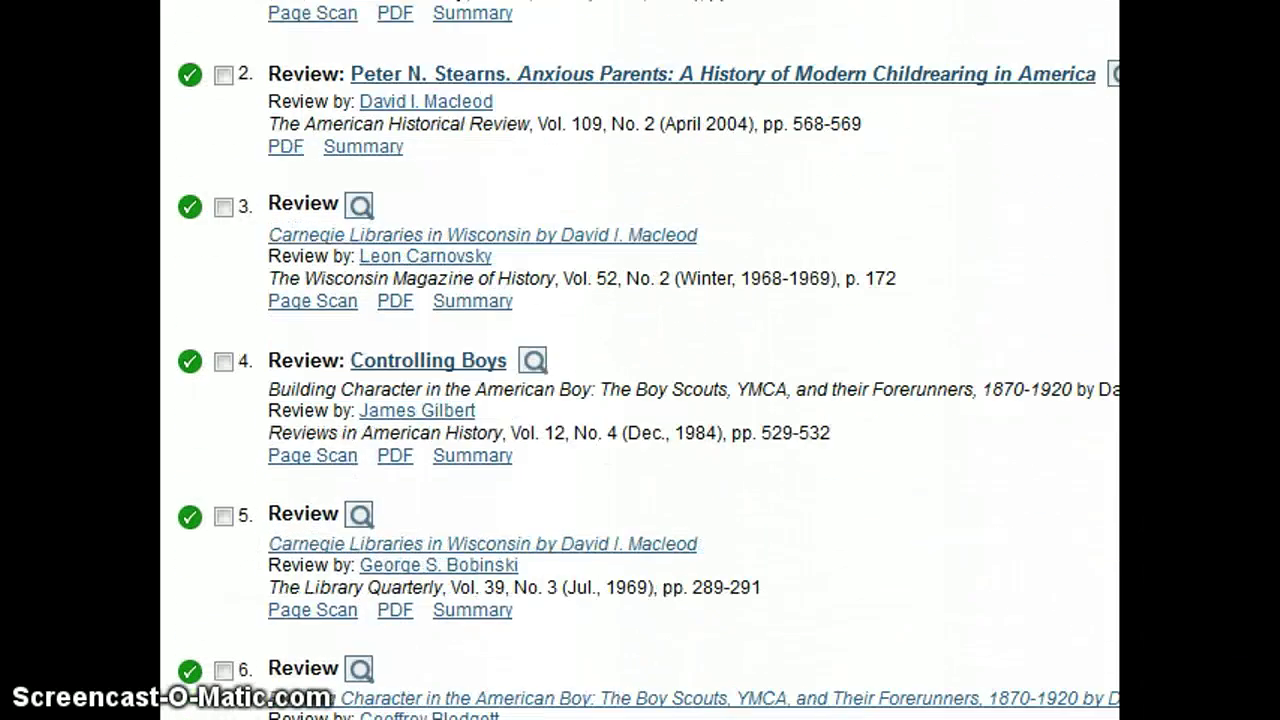
{"action": "scroll", "coordinate": [640, 360], "scroll_direction": "down", "scroll_amount": 3}
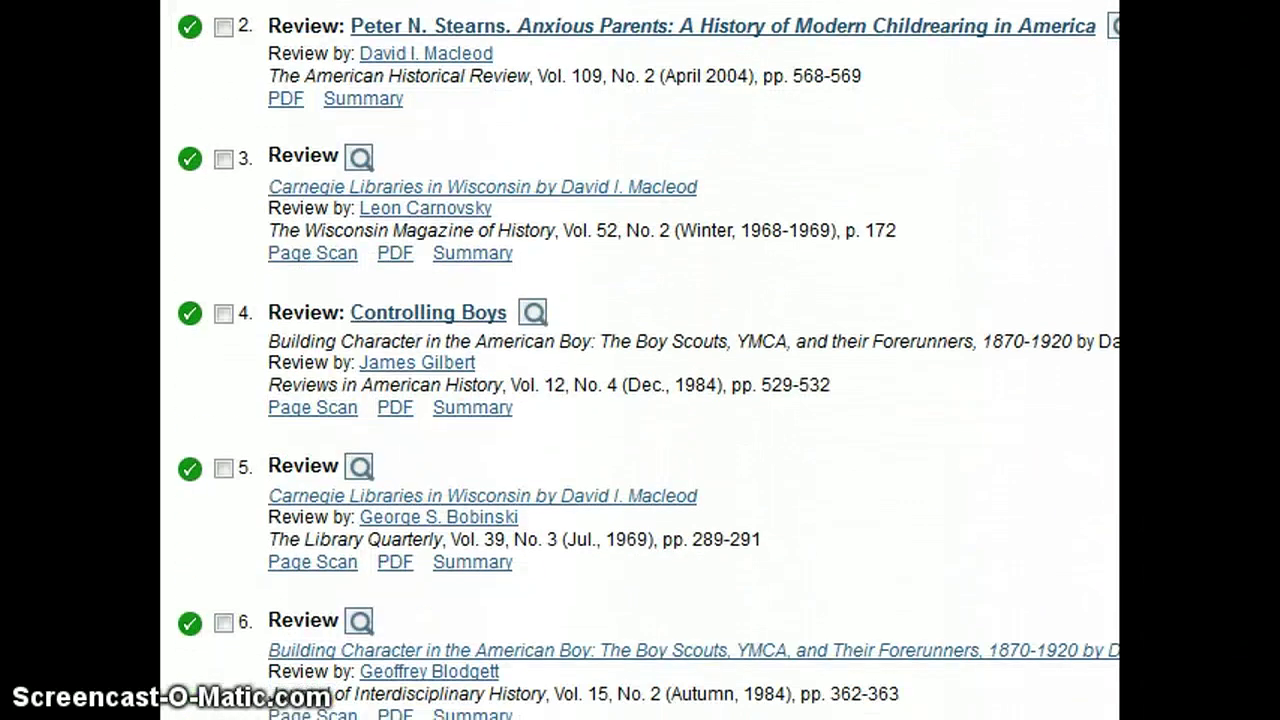
{"action": "scroll", "coordinate": [640, 360], "scroll_direction": "up", "scroll_amount": 12}
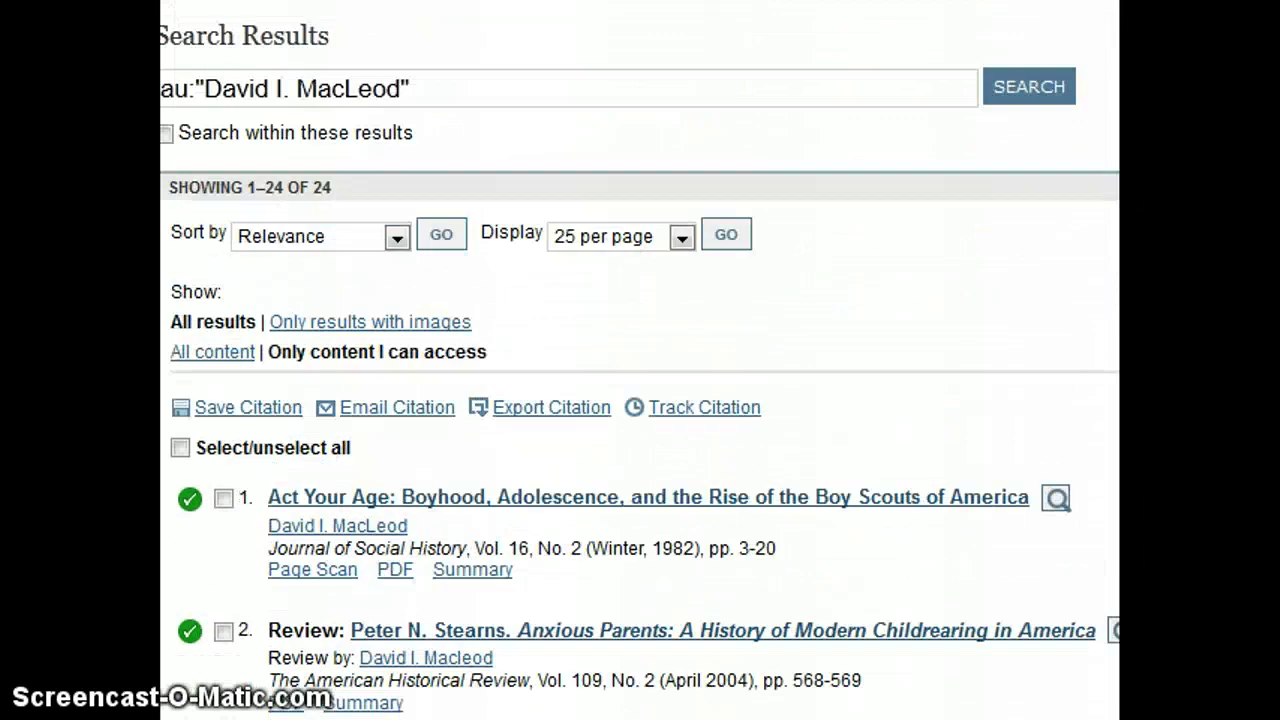
Run an Advanced Search for "Spies of the Kaiser" in full text, limited to accessible reviews in the History discipline
{"action": "left_click", "coordinate": [705, 303]}
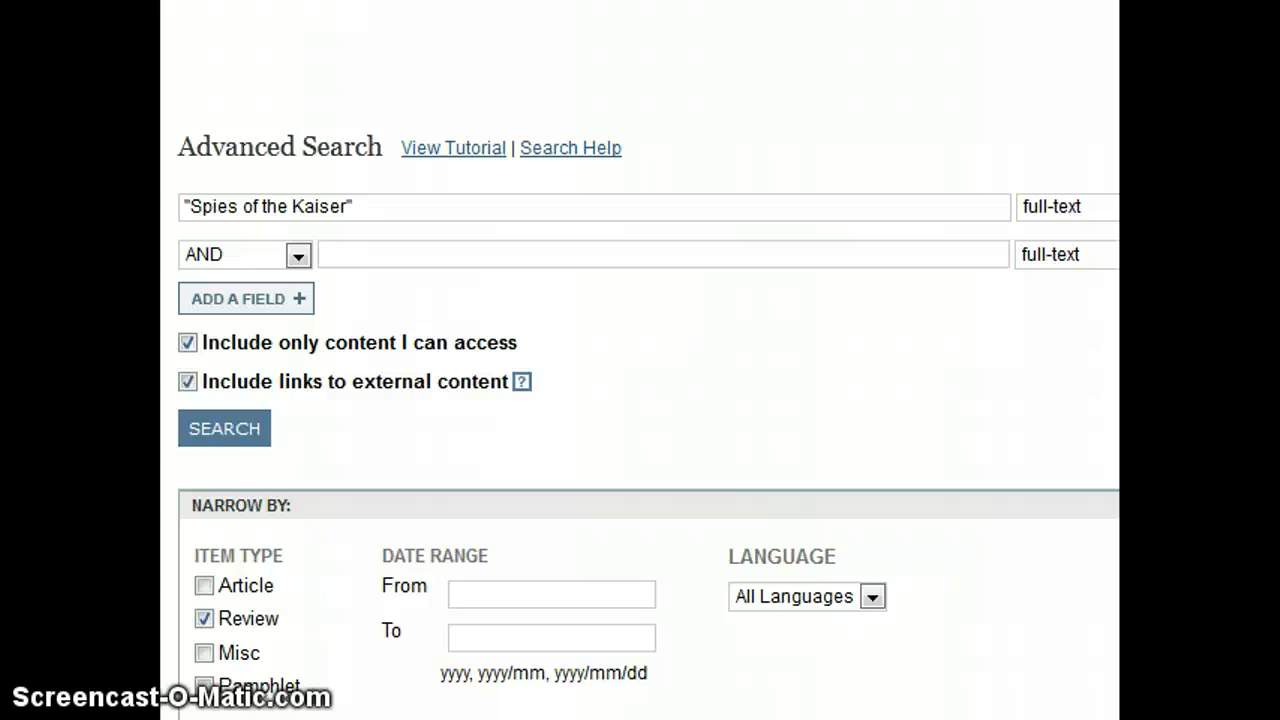
{"action": "scroll", "coordinate": [648, 419], "scroll_direction": "down", "scroll_amount": 1}
{"action": "scroll", "coordinate": [648, 396], "scroll_direction": "down", "scroll_amount": 3}
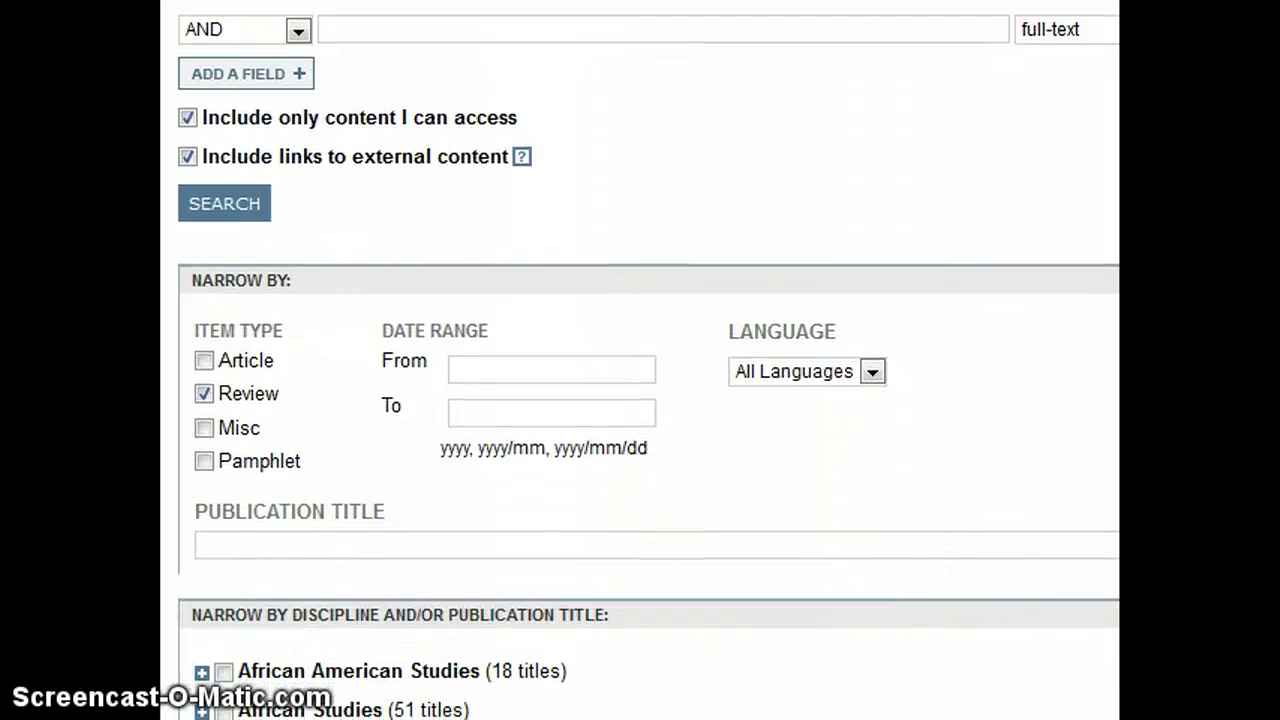
{"action": "scroll", "coordinate": [648, 396], "scroll_direction": "up", "scroll_amount": 4}
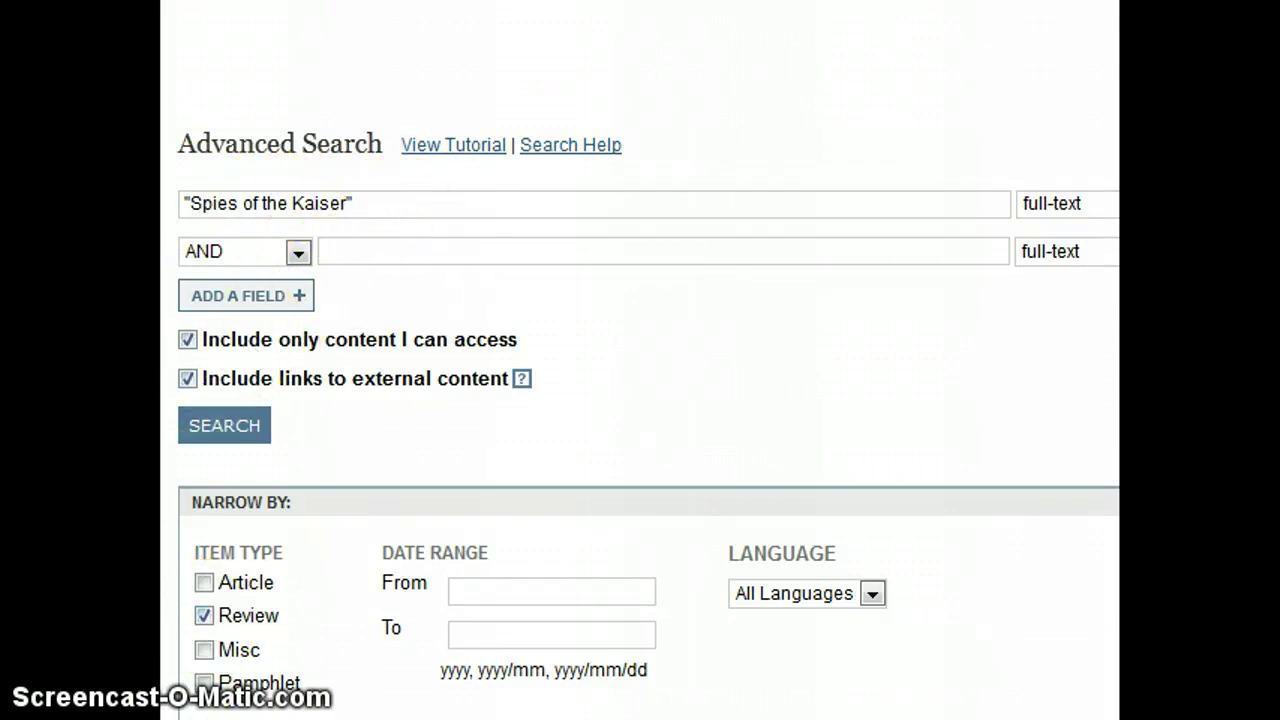
{"action": "scroll", "coordinate": [640, 360], "scroll_direction": "down", "scroll_amount": 13}
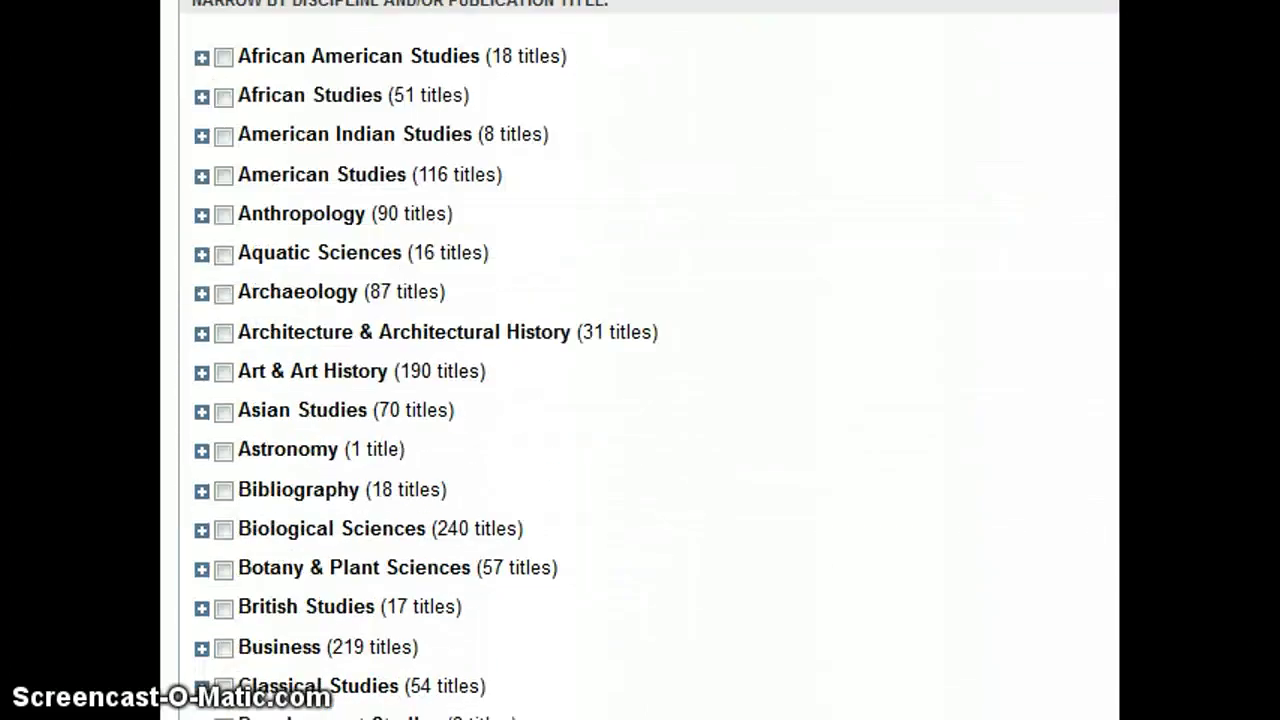
{"action": "scroll", "coordinate": [640, 360], "scroll_direction": "down", "scroll_amount": 3}
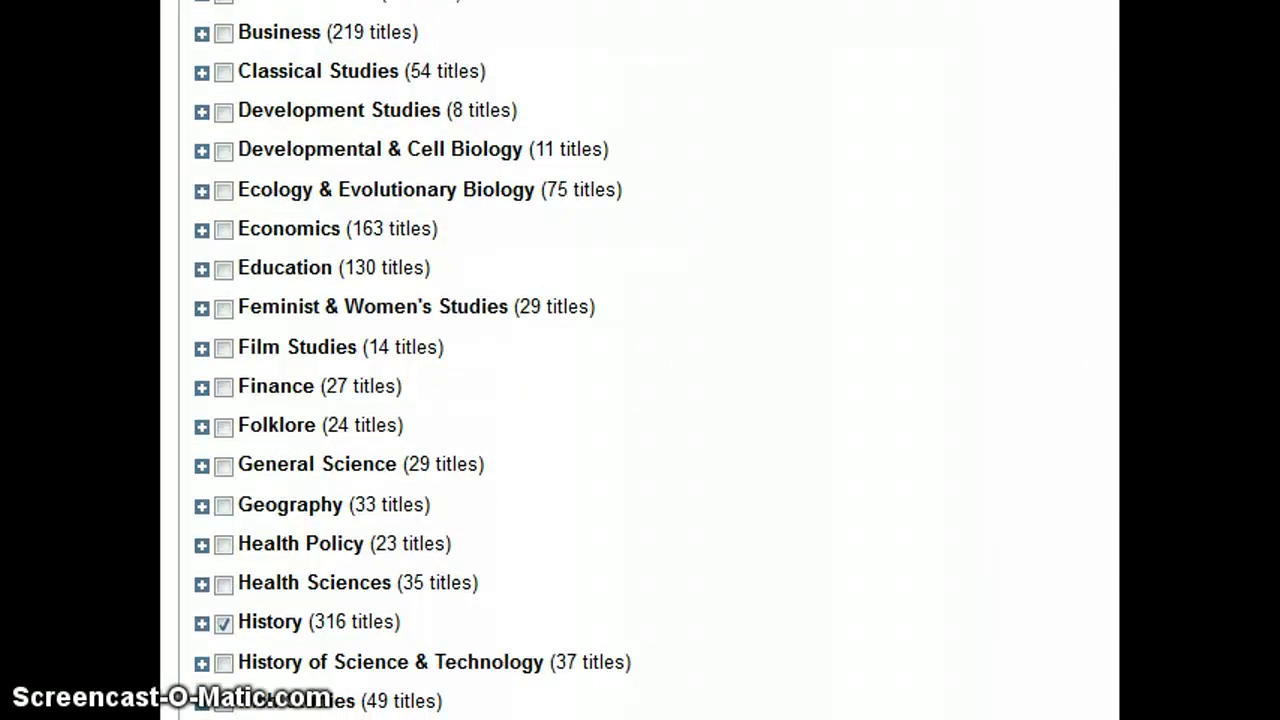
{"action": "scroll", "coordinate": [640, 360], "scroll_direction": "up", "scroll_amount": 1}
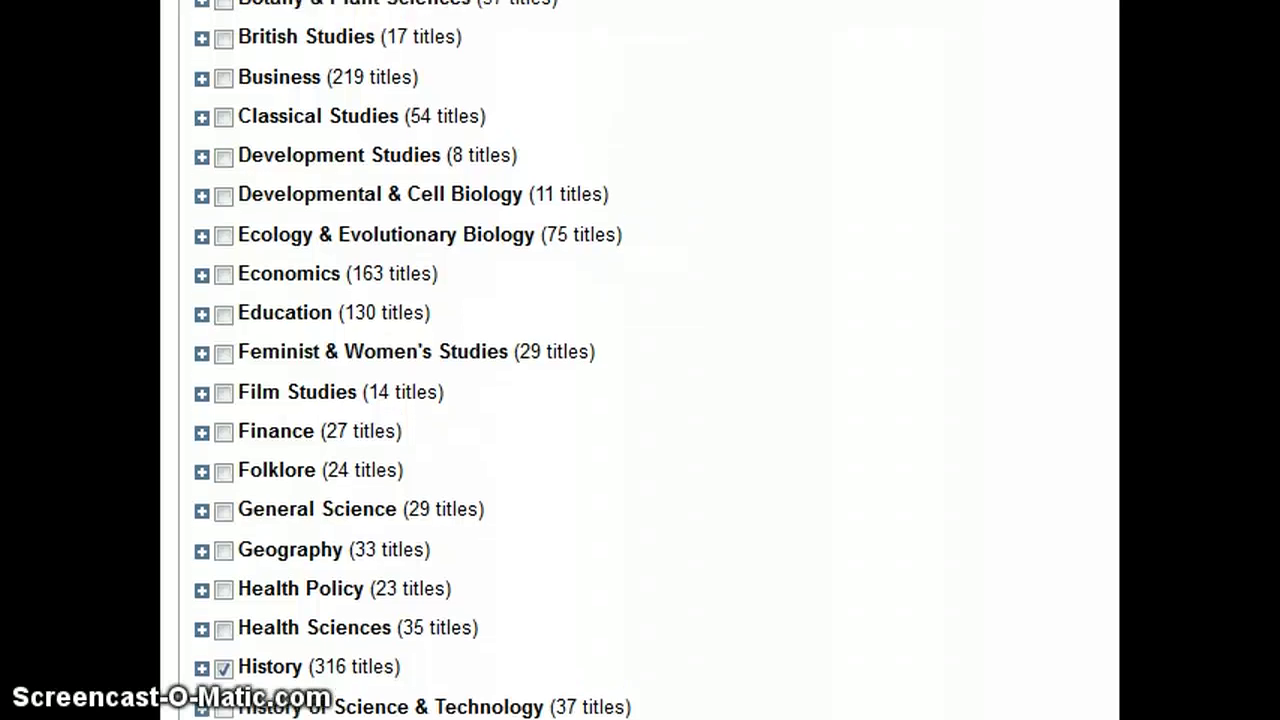
{"action": "scroll", "coordinate": [640, 360], "scroll_direction": "up", "scroll_amount": 1}
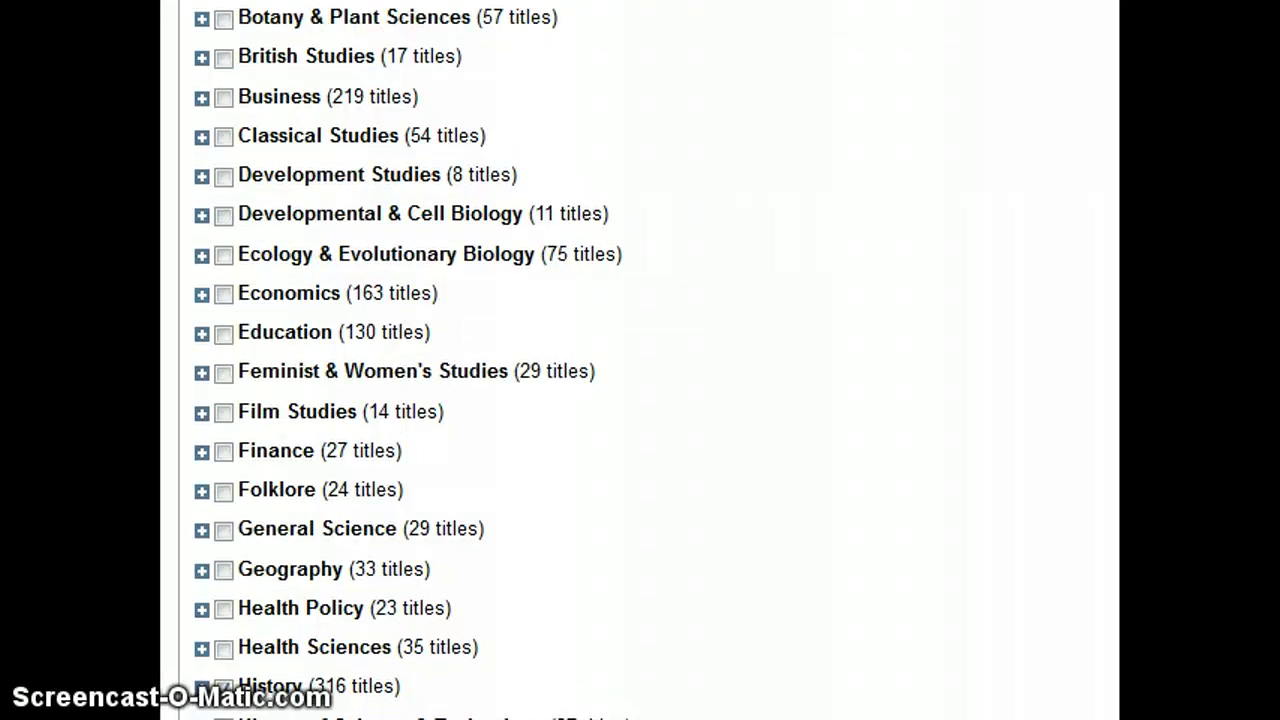
{"action": "scroll", "coordinate": [640, 360], "scroll_direction": "up", "scroll_amount": 10}
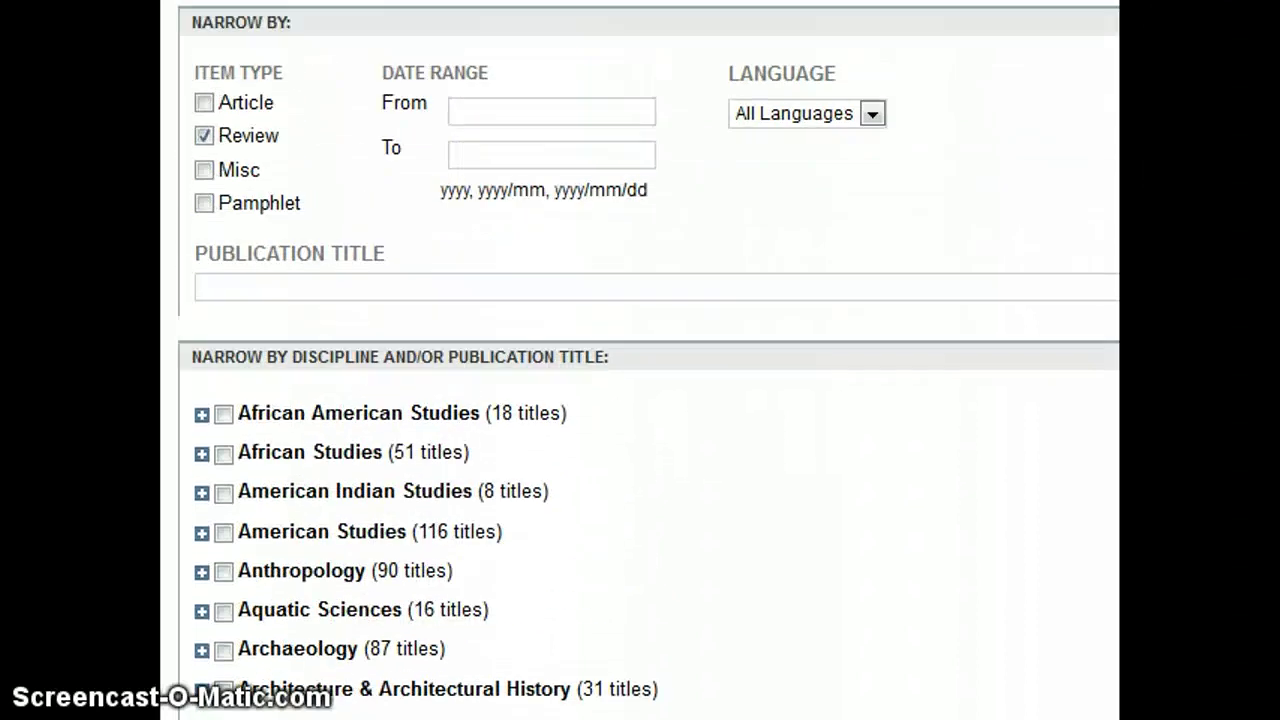
{"action": "scroll", "coordinate": [1094, 371], "scroll_direction": "up", "scroll_amount": 4}
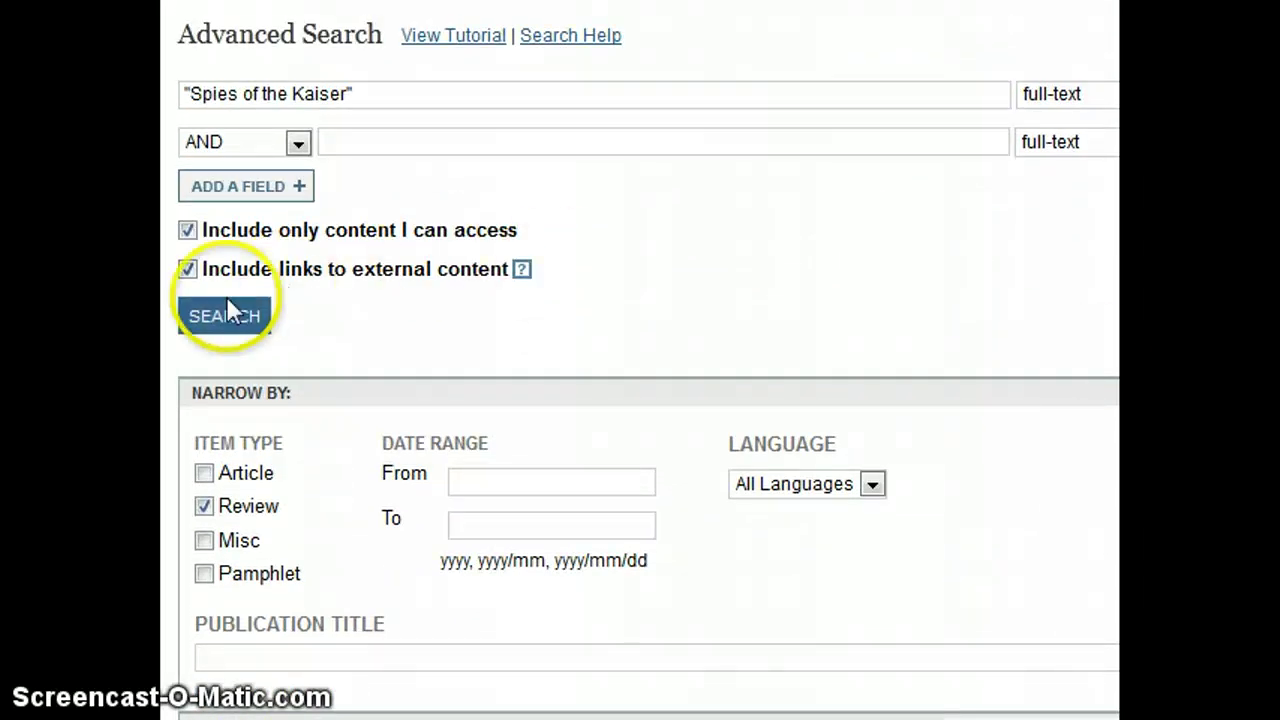
{"action": "left_click", "coordinate": [212, 312]}
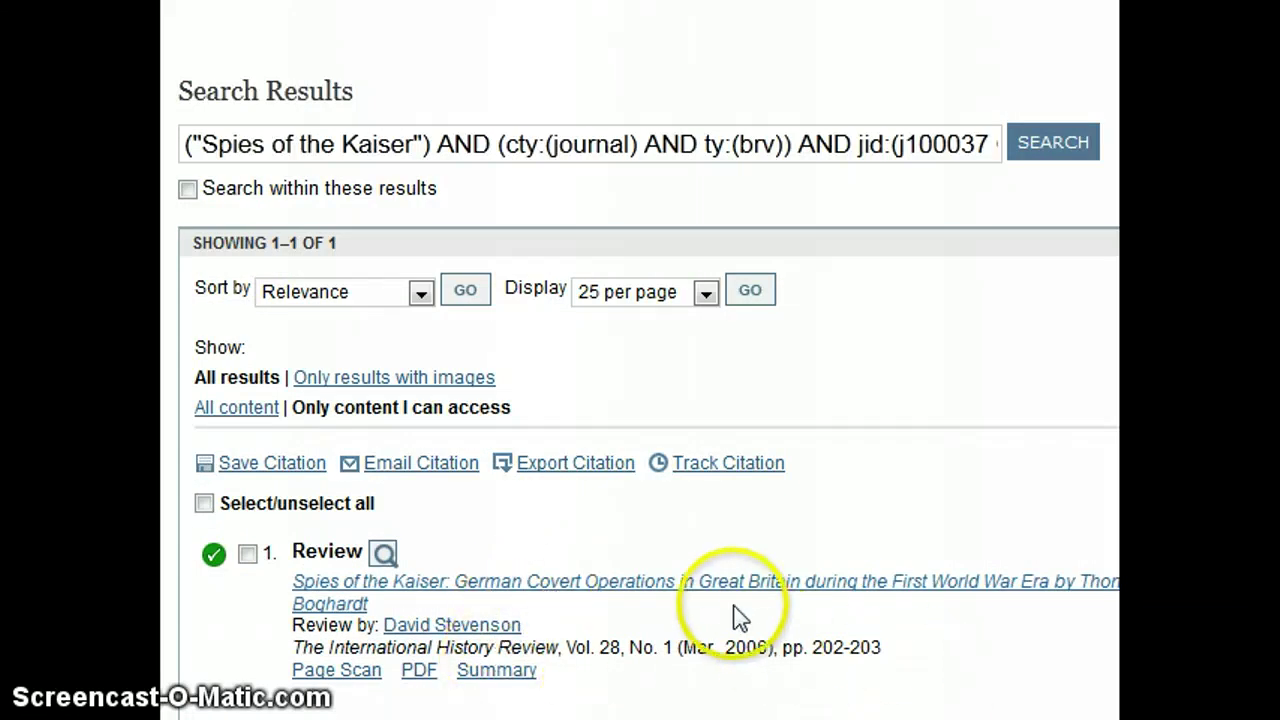
Open the International History Review's review of "Spies of the Kaiser" and read its beginning on page 202
{"action": "left_click", "coordinate": [440, 590]}
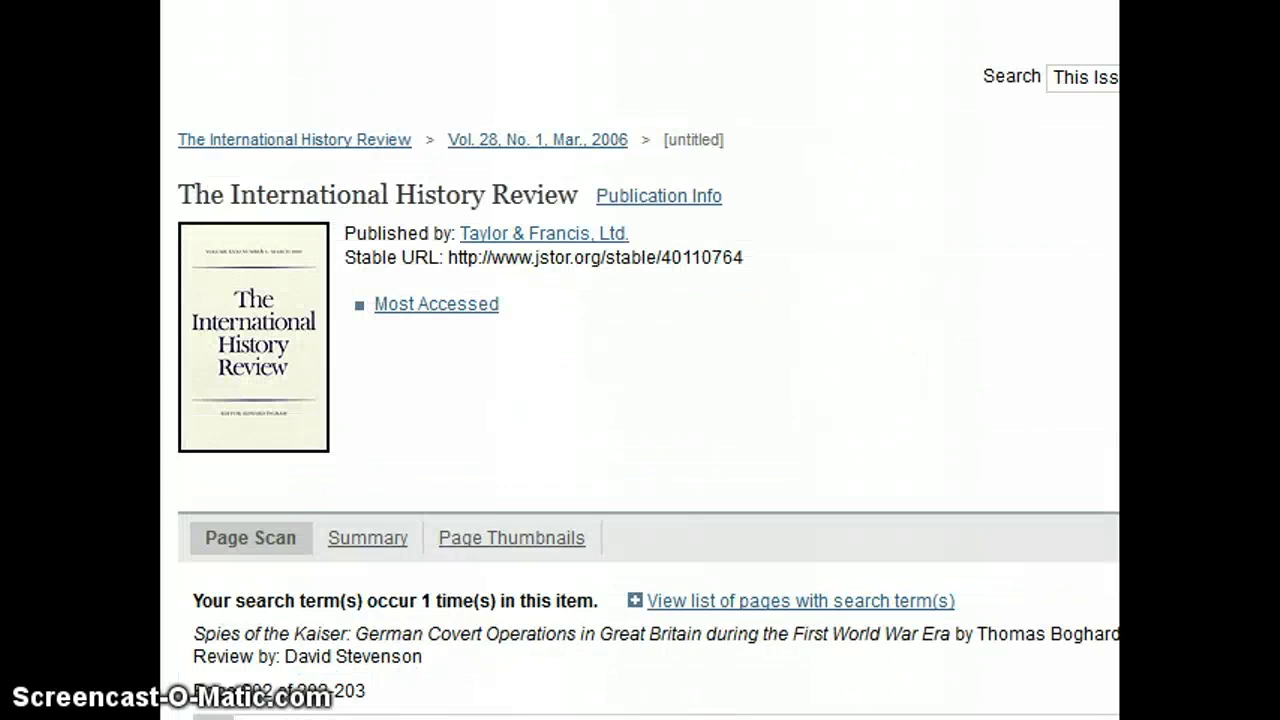
{"action": "scroll", "coordinate": [648, 378], "scroll_direction": "down", "scroll_amount": 7}
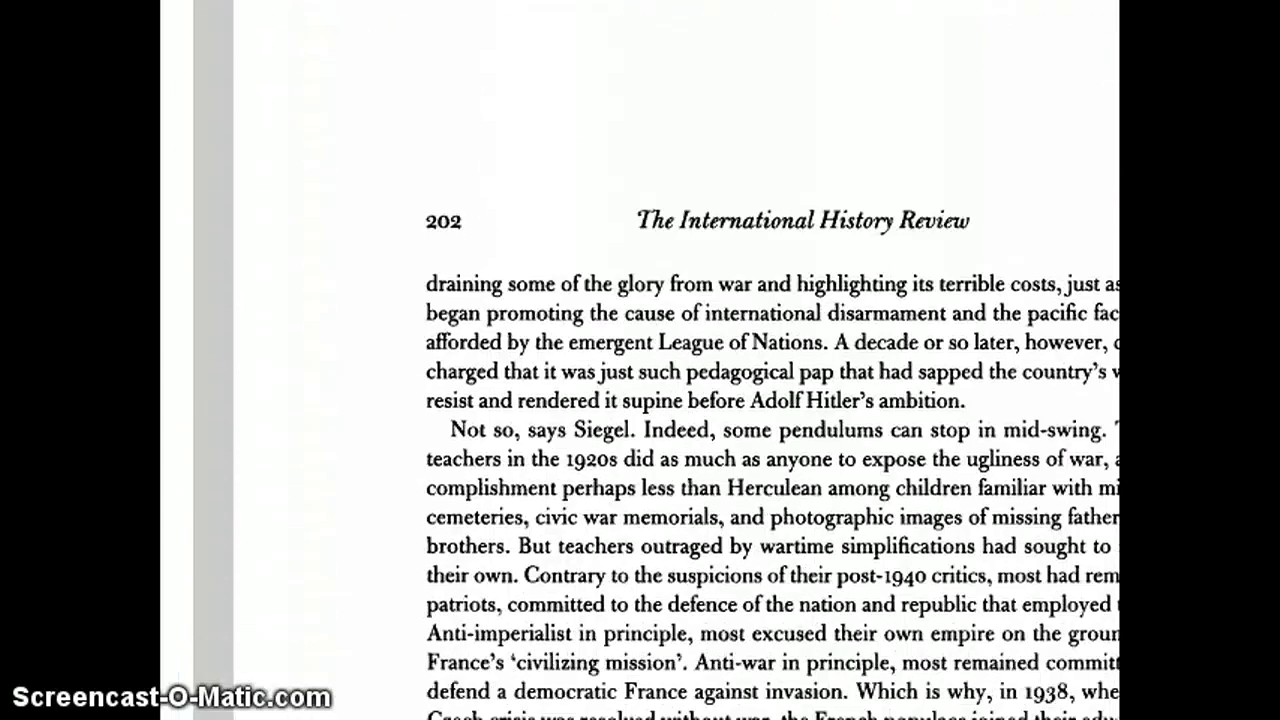
{"action": "scroll", "coordinate": [770, 360], "scroll_direction": "down", "scroll_amount": 5}
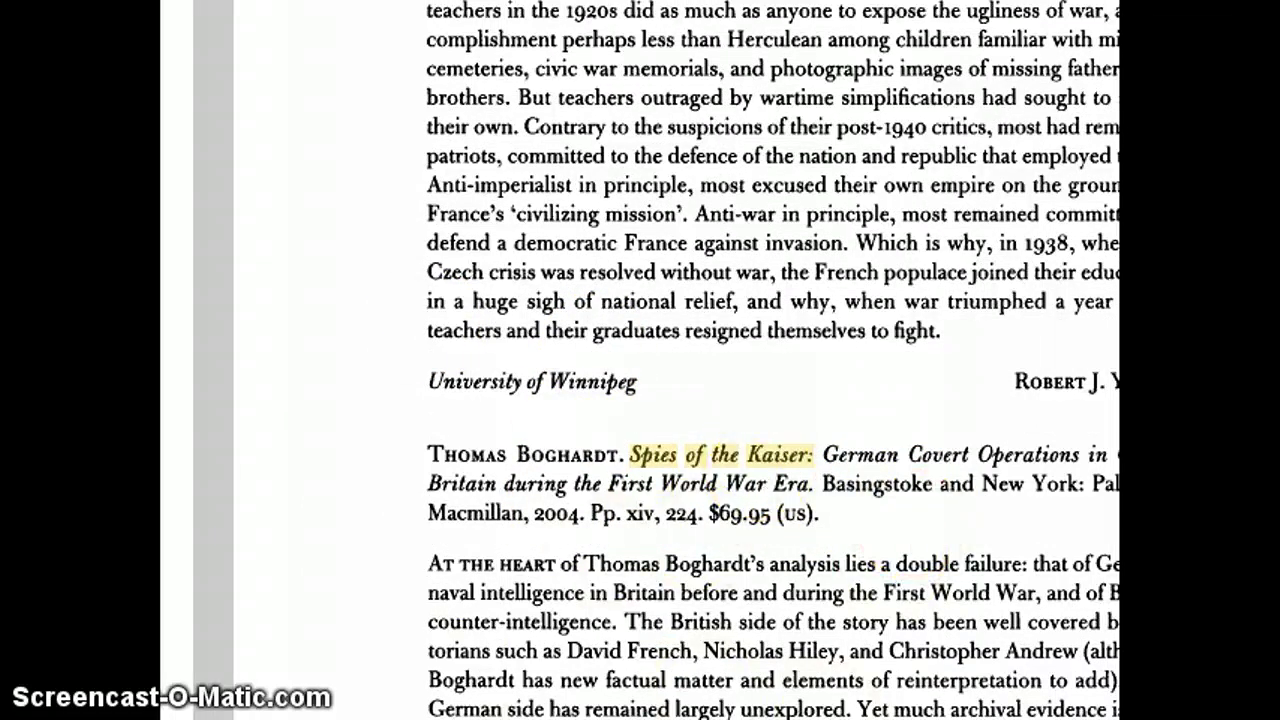
{"action": "scroll", "coordinate": [640, 360], "scroll_direction": "down", "scroll_amount": 5}
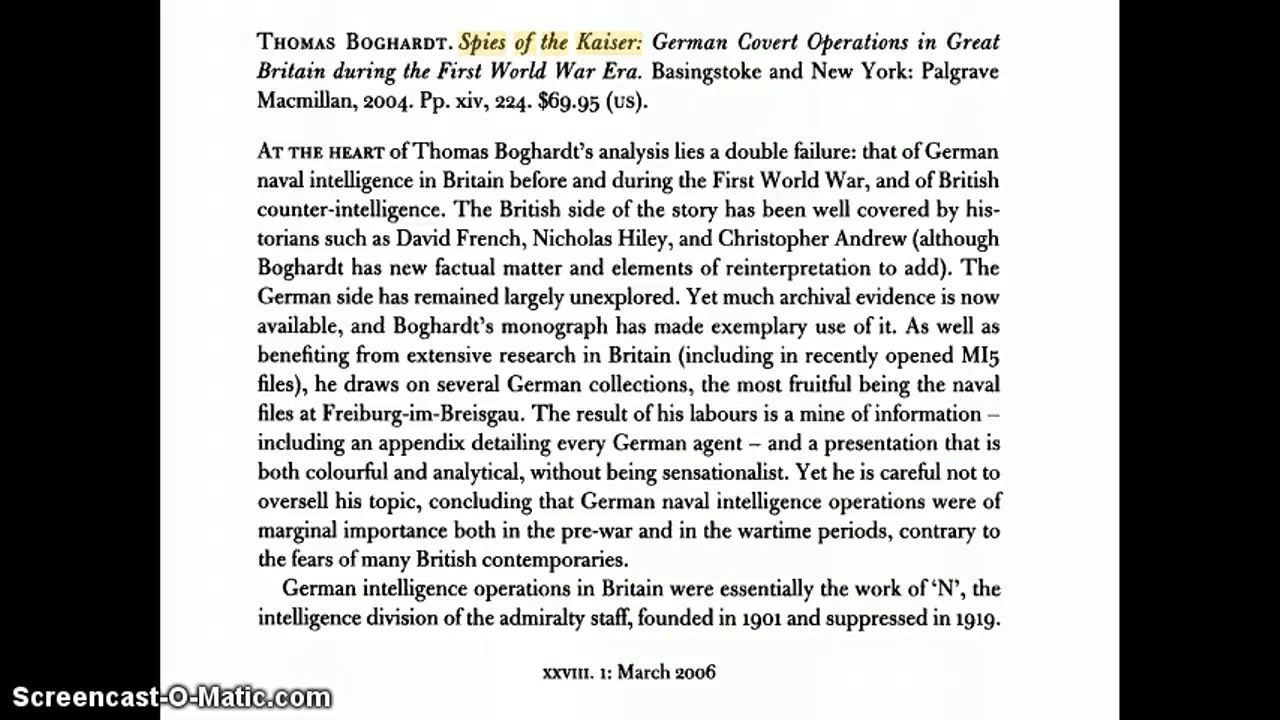
Return to the item header and view the publication information for The International History Review
{"action": "scroll", "coordinate": [700, 251], "scroll_direction": "up", "scroll_amount": 10}
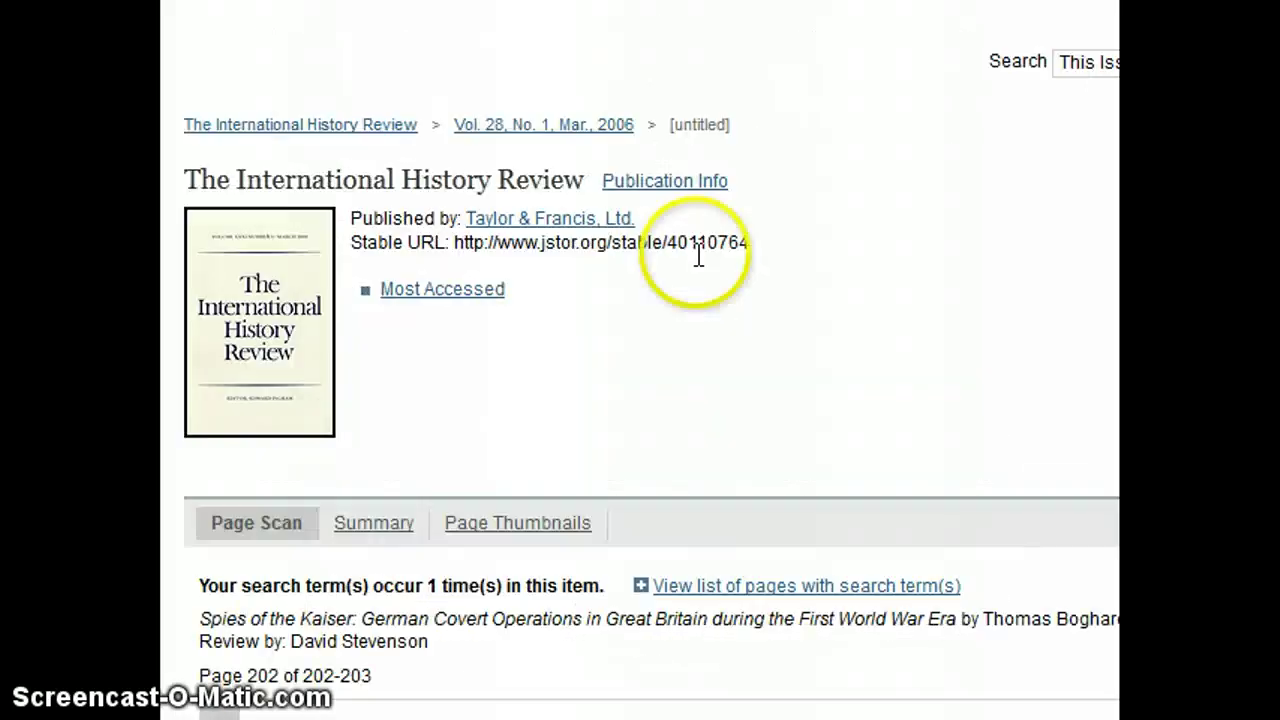
{"action": "left_click", "coordinate": [702, 186]}
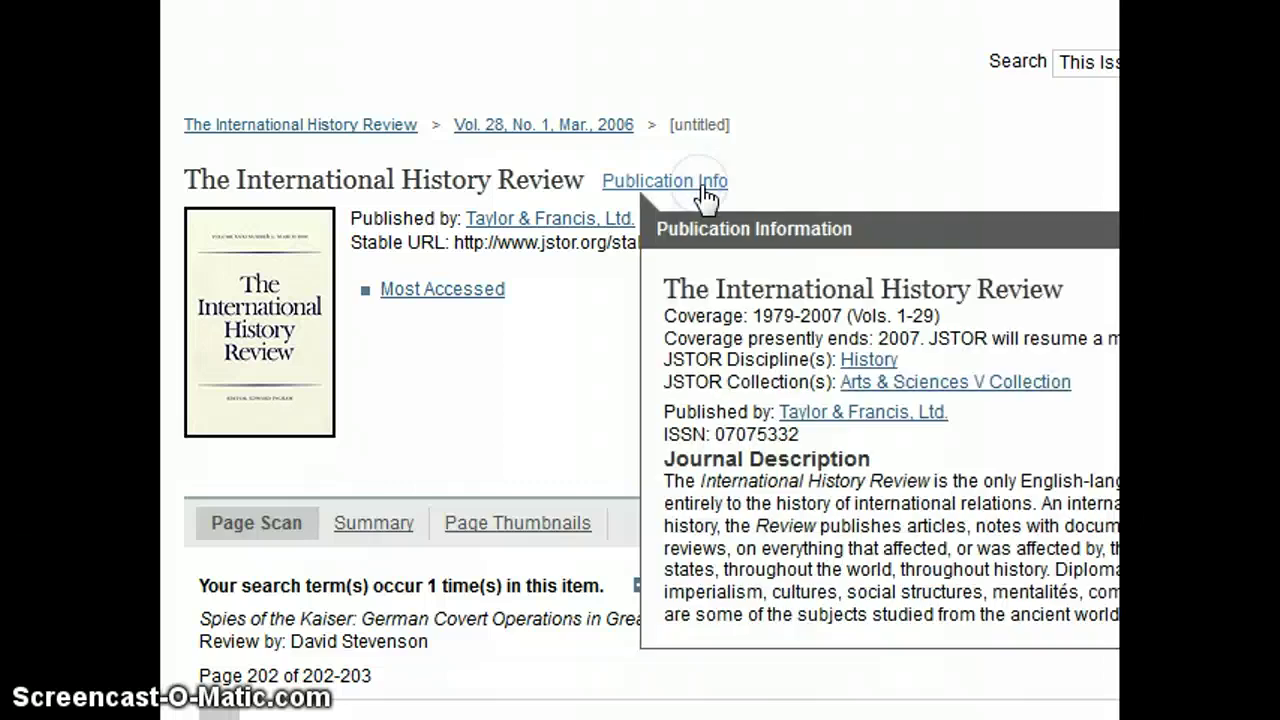